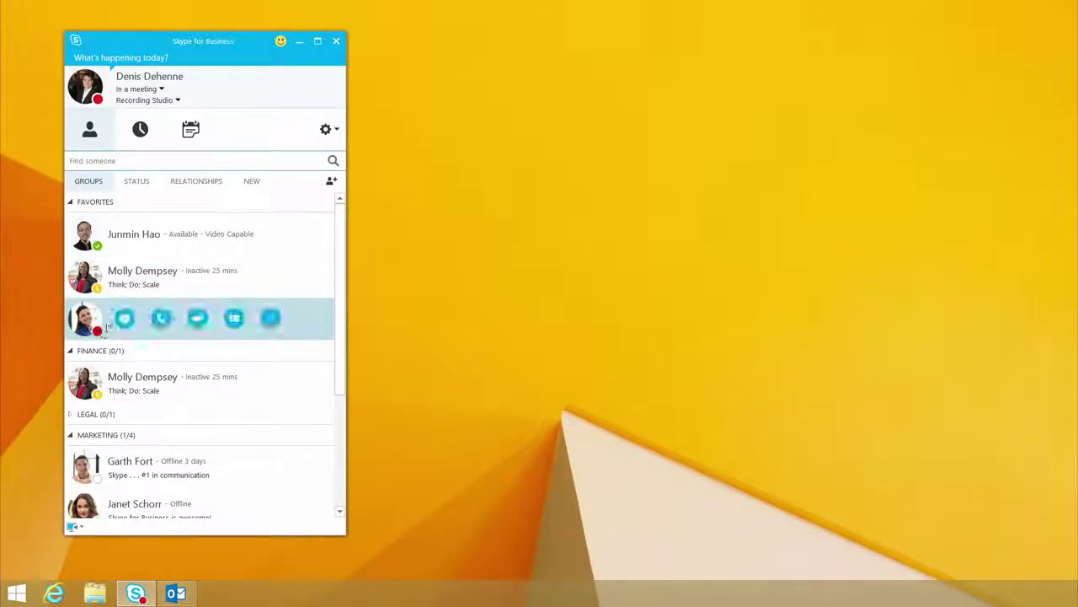
Step: Start editing the 'What's happening today?' personal note at the top of the main window
mouse_move(84, 236)
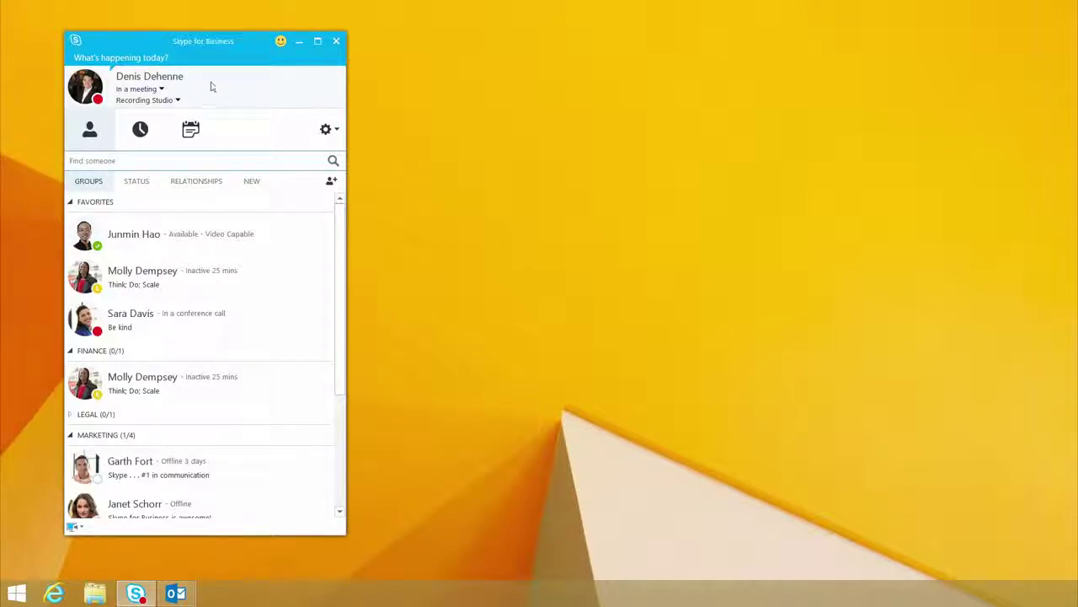
click(192, 58)
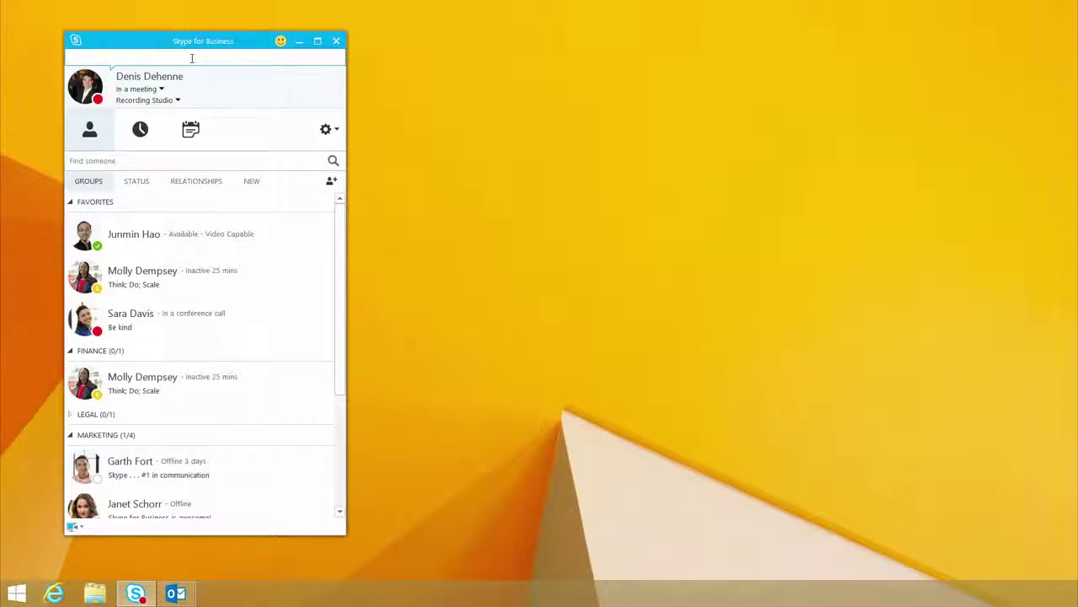
Step: Set the personal note to 'recording a train the Trainer session' and group contacts by status
text(recording a train the Train)
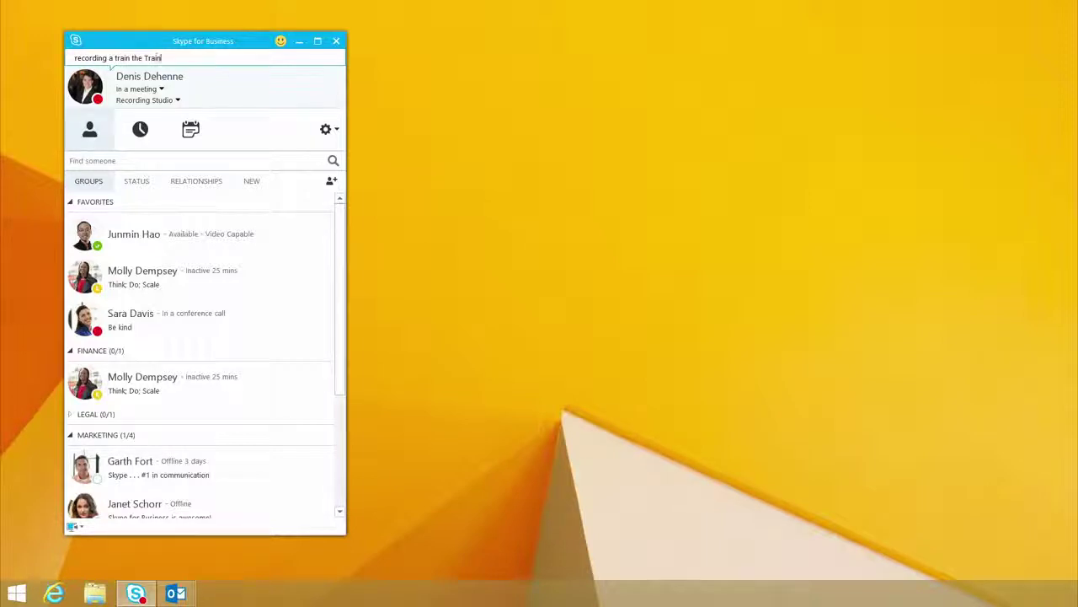
text(er session)
click(388, 127)
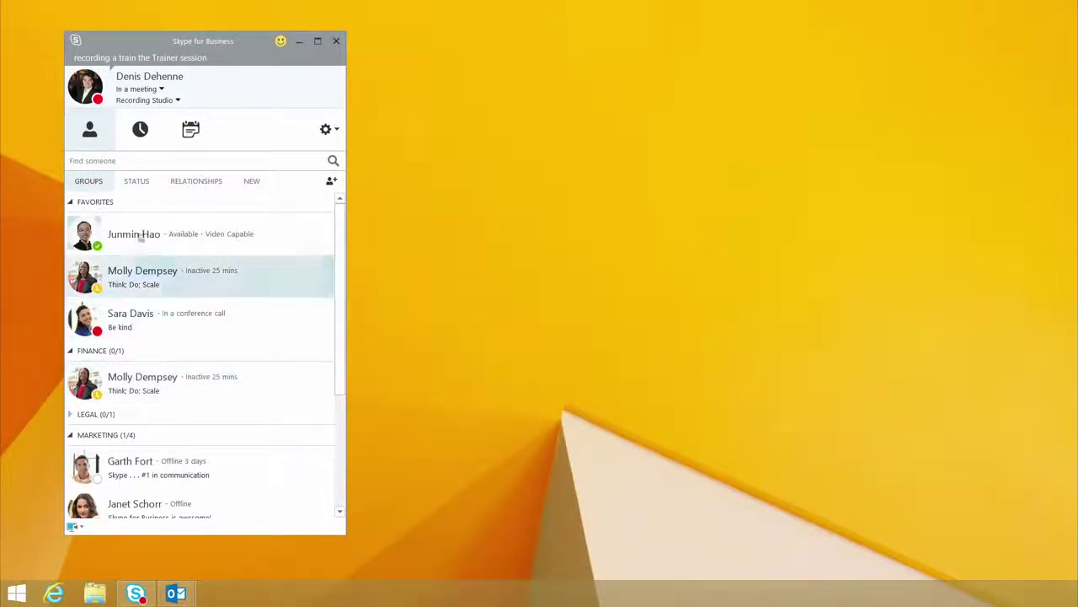
click(139, 187)
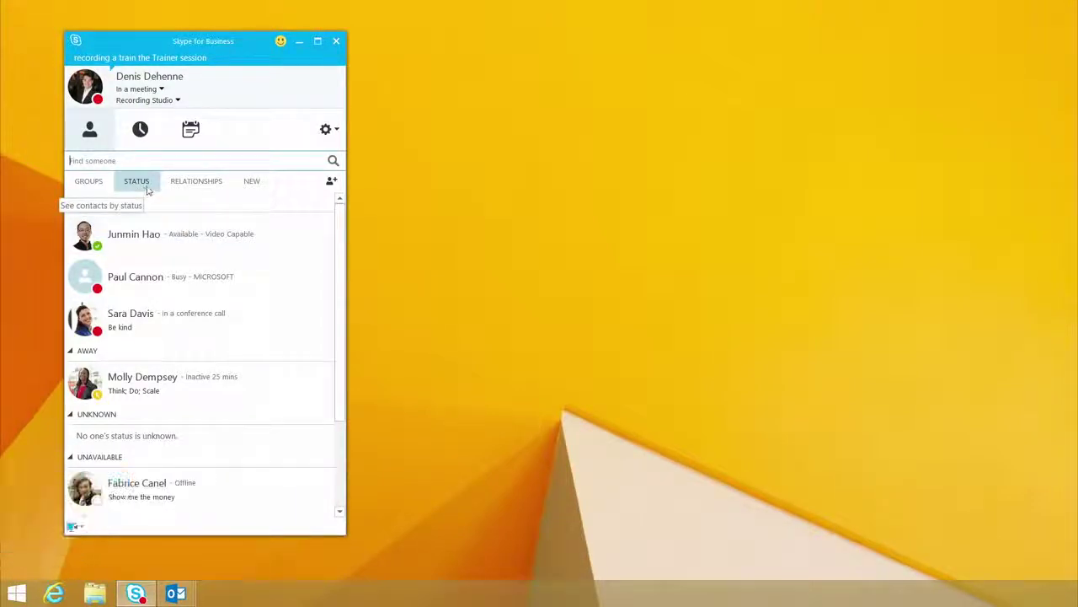
click(192, 183)
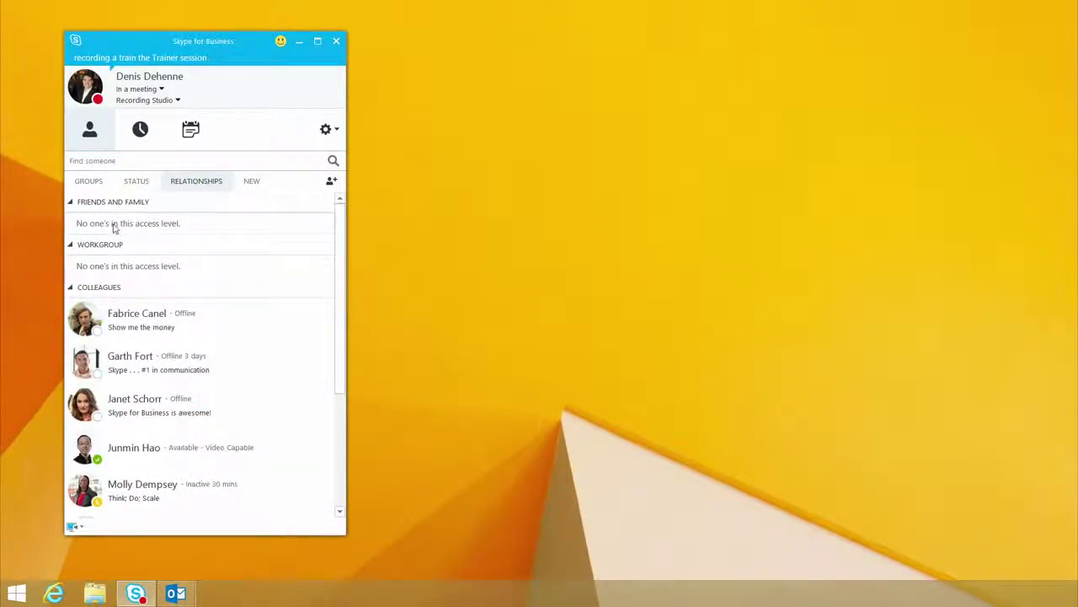
click(90, 183)
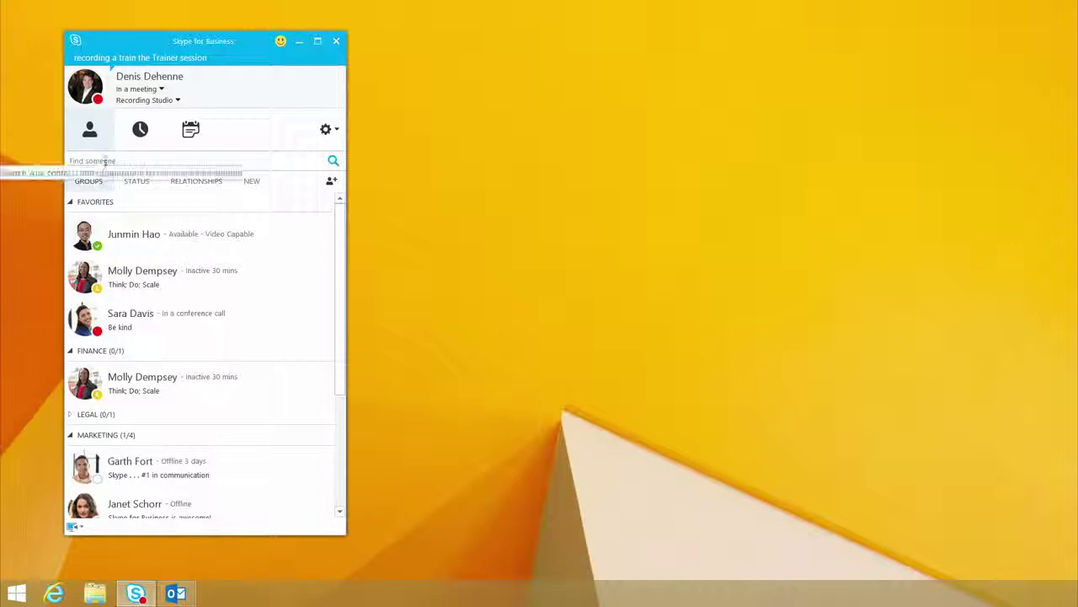
click(107, 161)
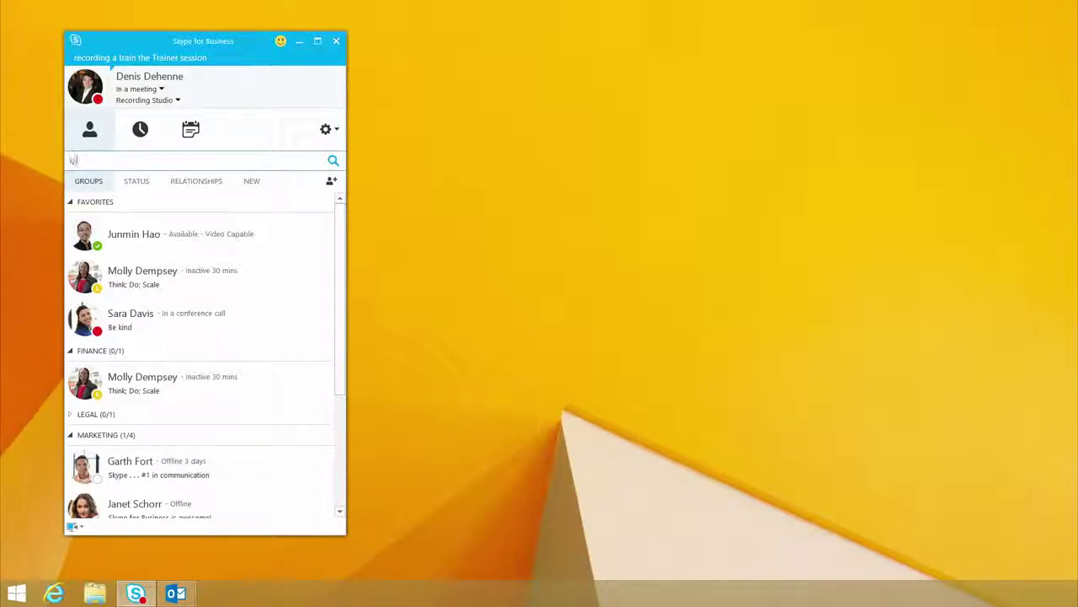
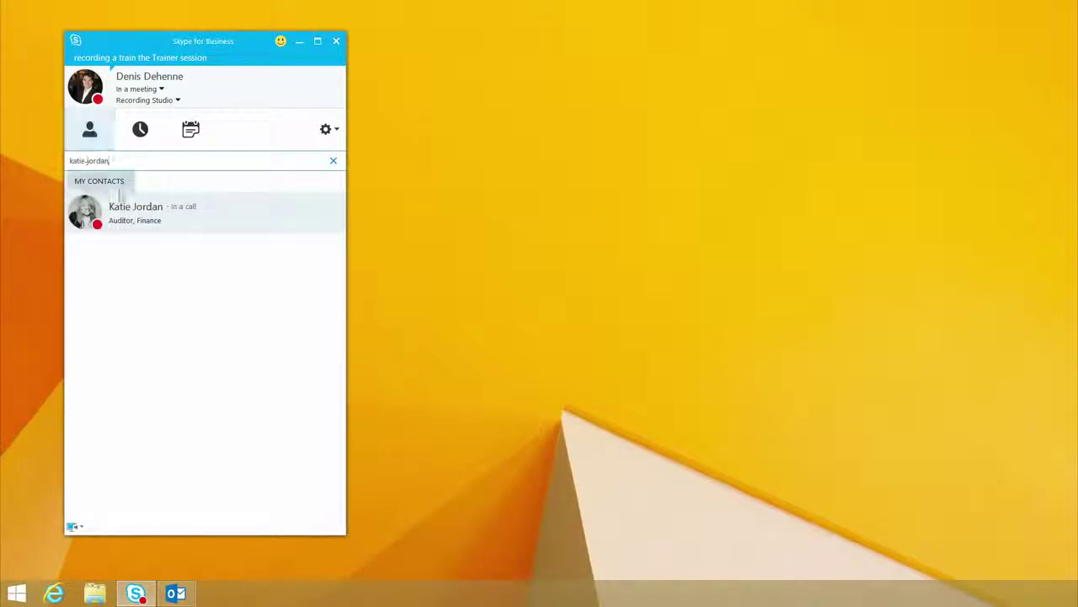
Step: Search for the contact in Find someone and add her to Favorites
double_click(132, 216)
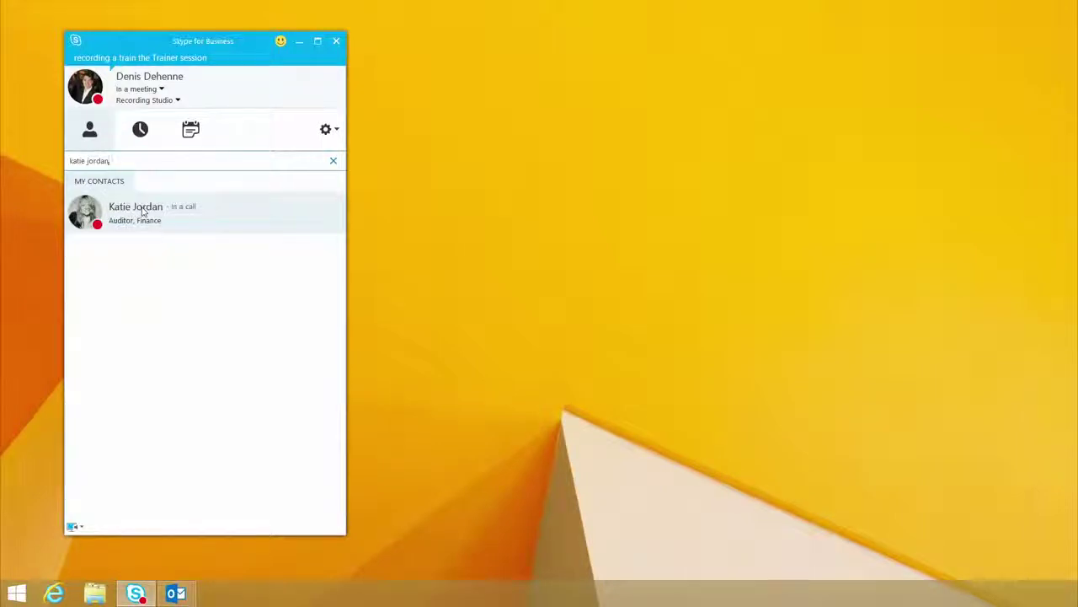
right_click(142, 210)
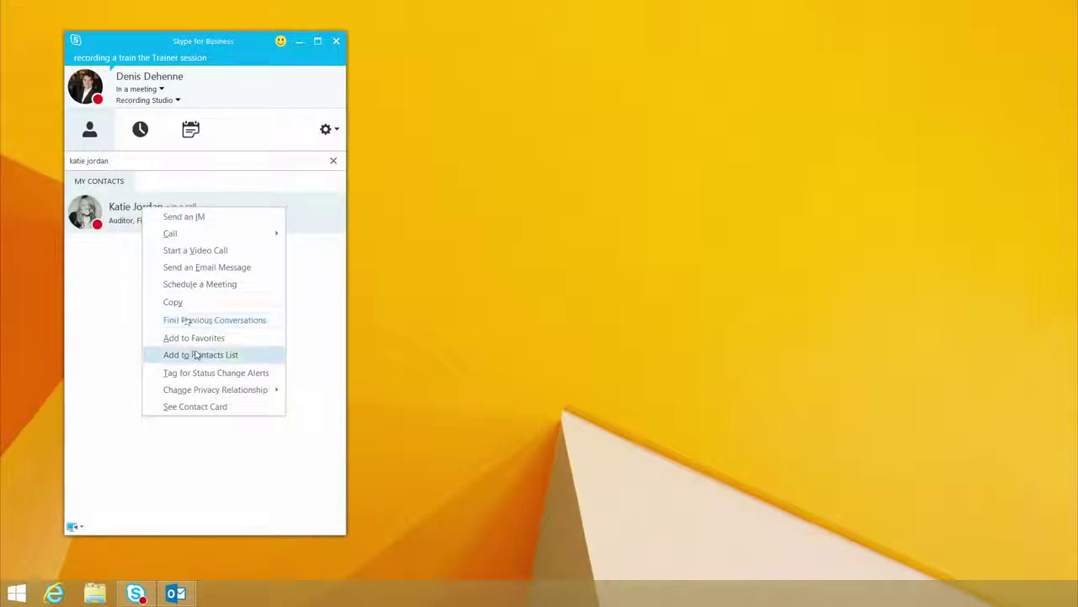
mouse_move(197, 354)
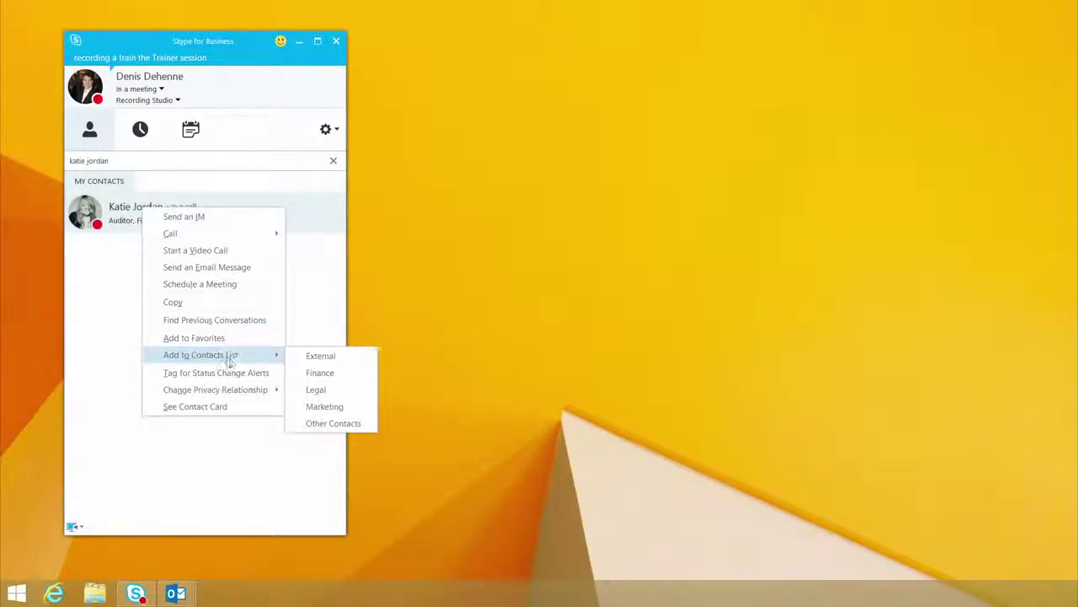
click(206, 338)
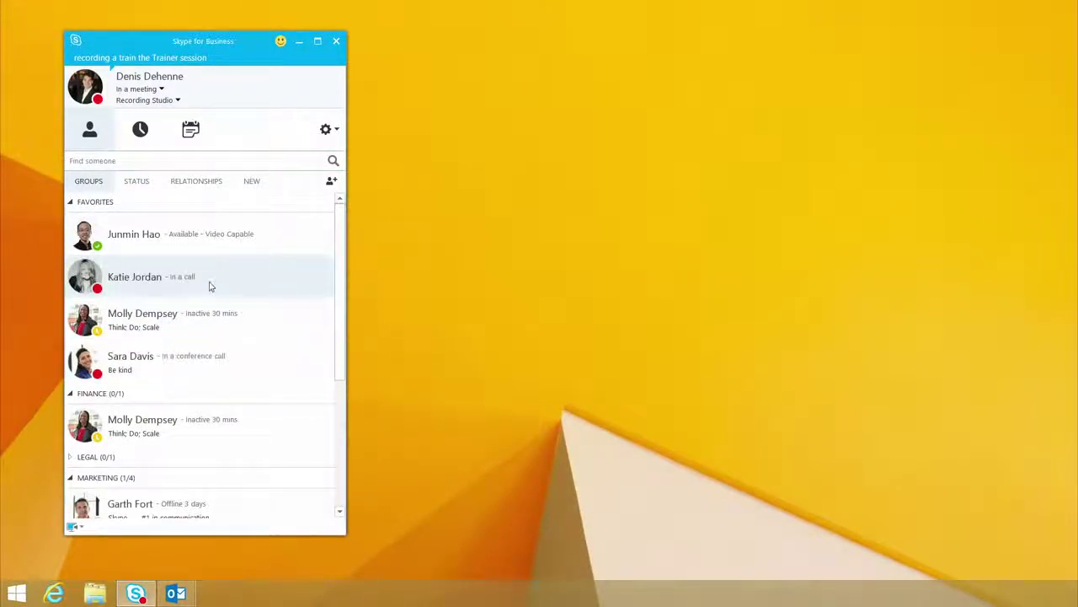
Step: Copy the new favorite contact into the Marketing group
right_click(211, 286)
mouse_move(266, 416)
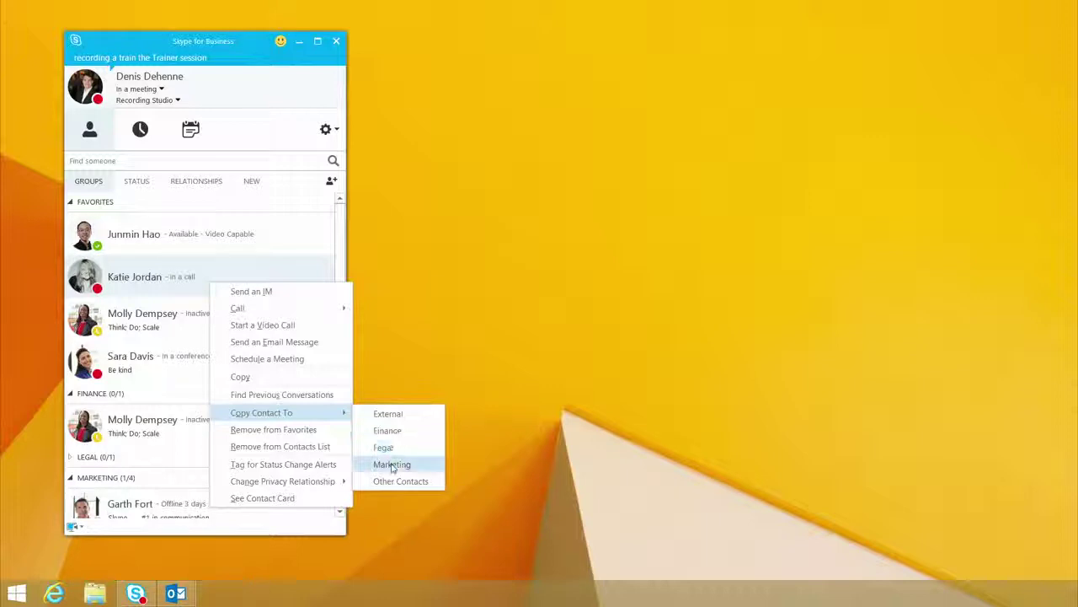
click(391, 465)
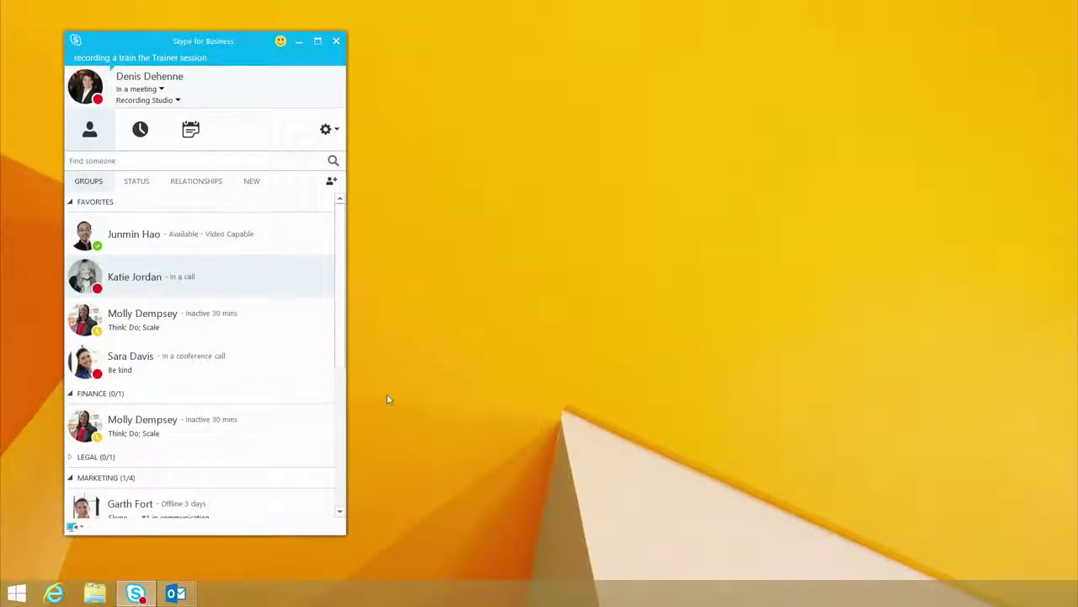
click(340, 510)
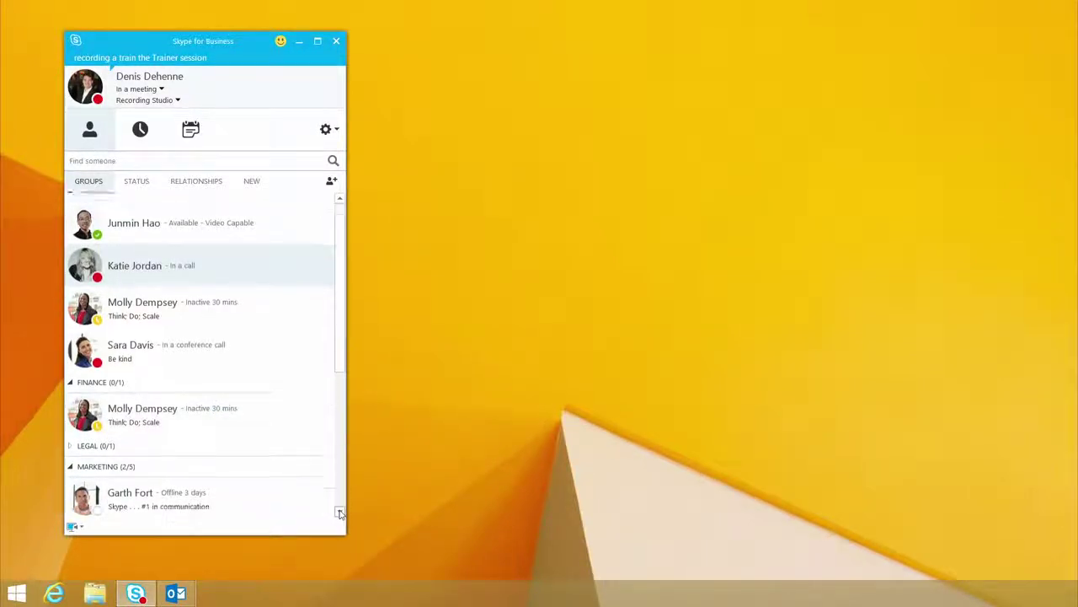
drag(339, 512, 341, 512)
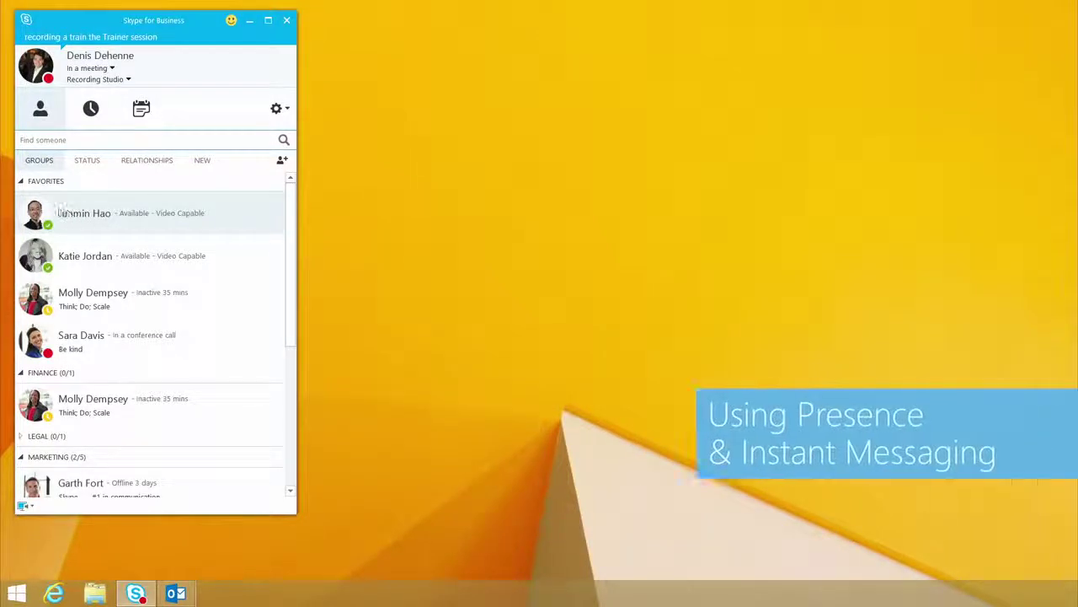
Step: Open an instant-message conversation with the contact in the Favorites group
mouse_move(37, 216)
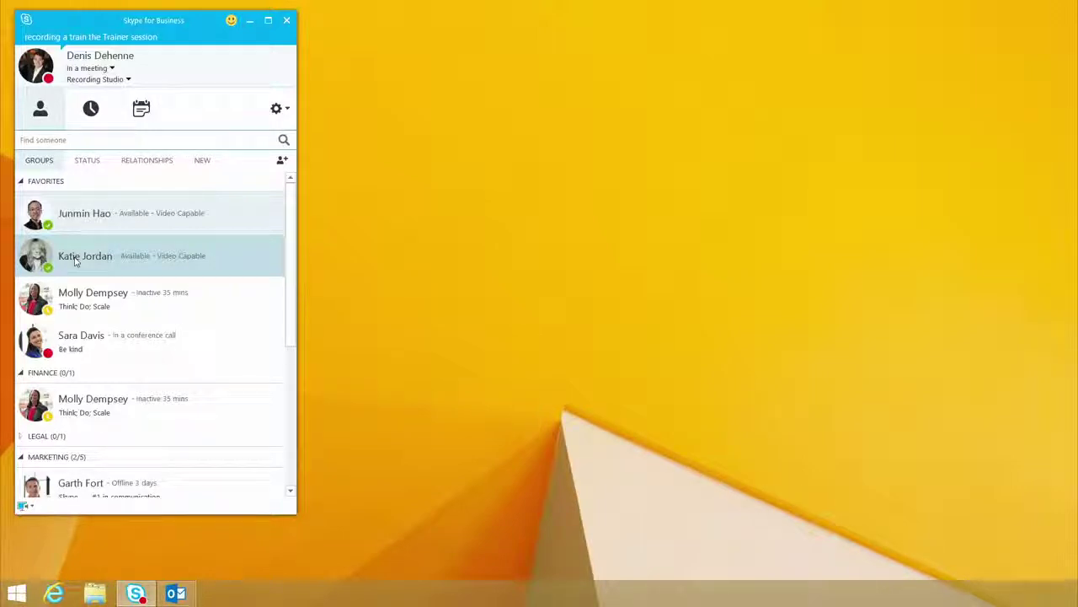
double_click(74, 261)
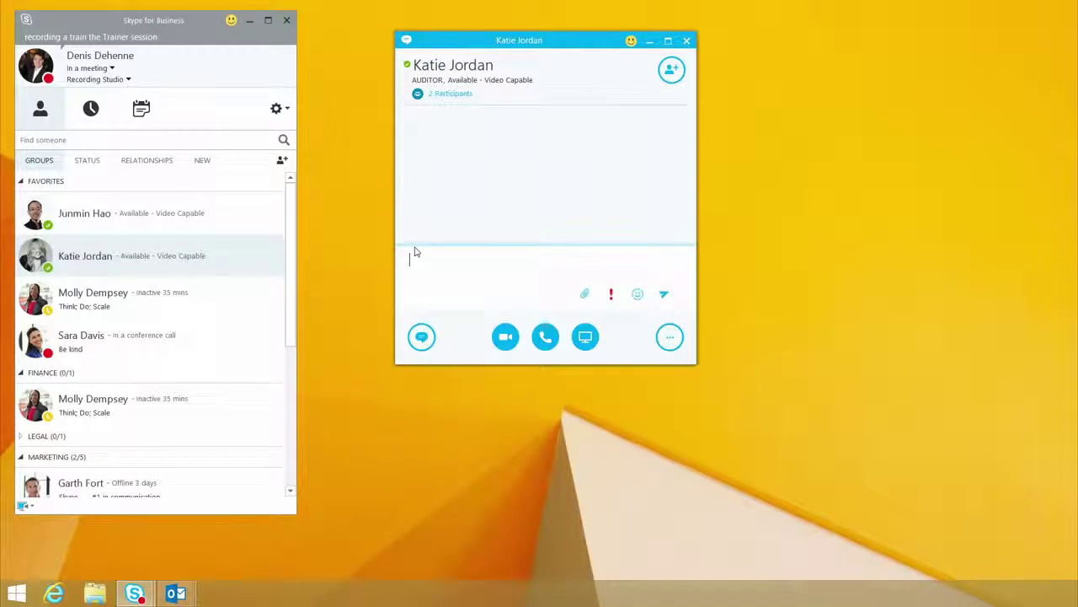
Step: Send 'Hi', 'Can you IM ?', 'Do you have the status report we talked about', 'can you send it over'
text(Hi)
key(Return)
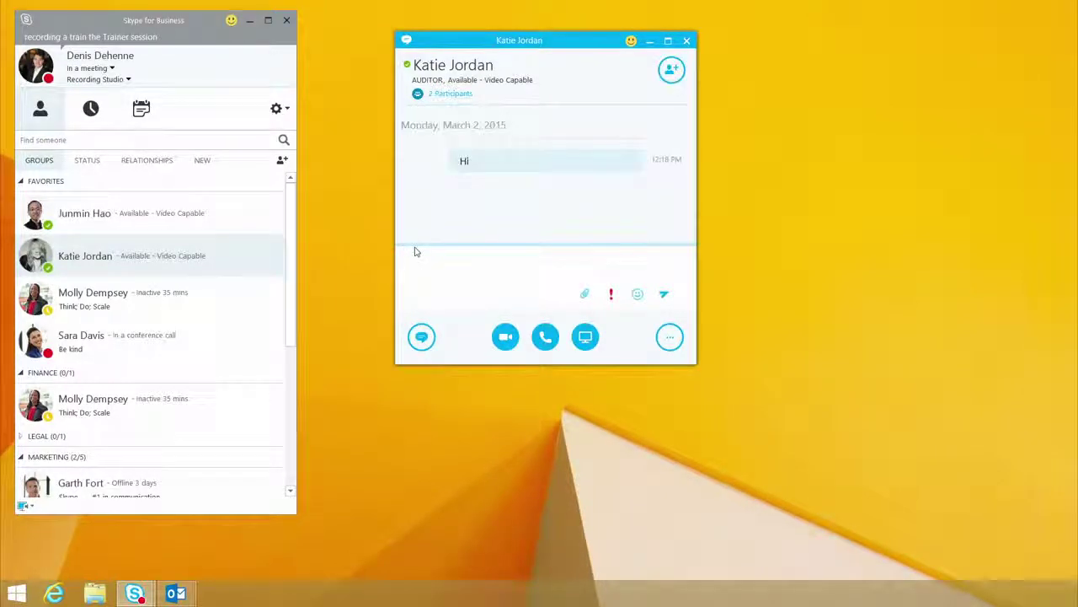
text(Can you IM ?)
key(Return)
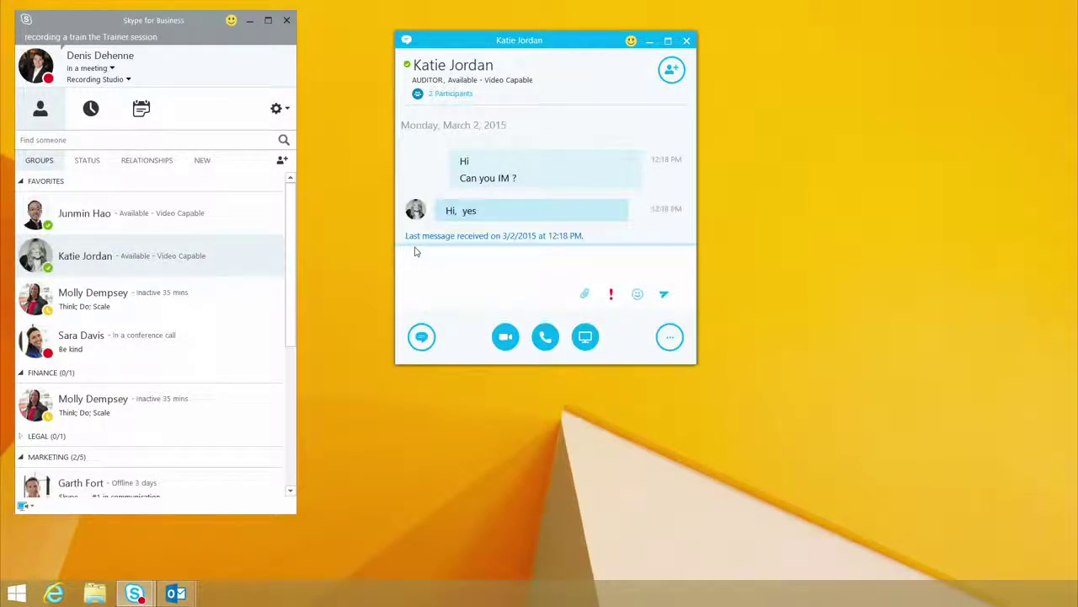
text(Do you have the status report)
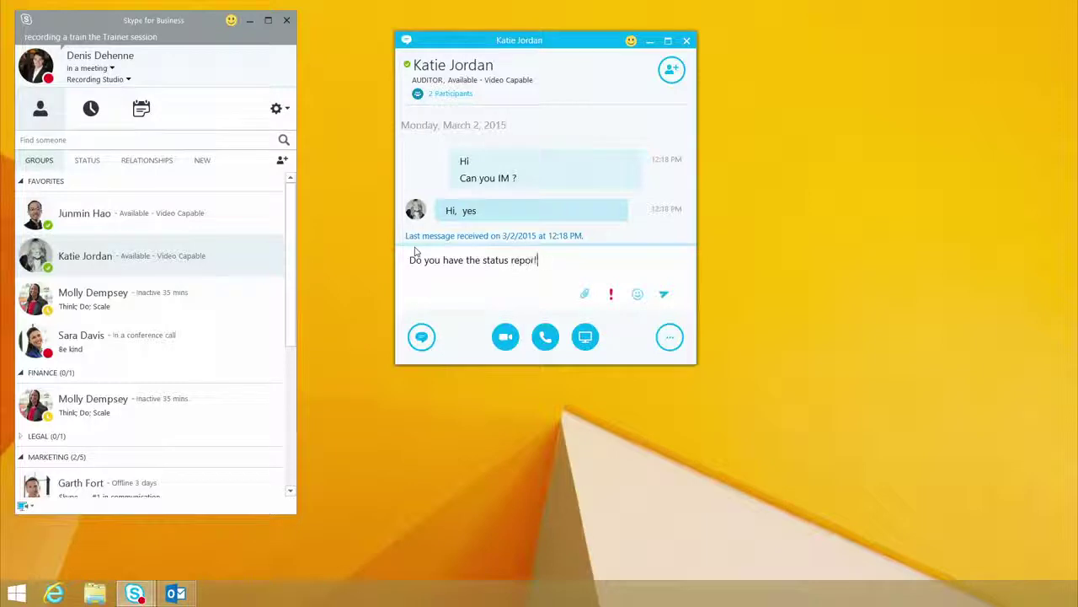
text( we talked about)
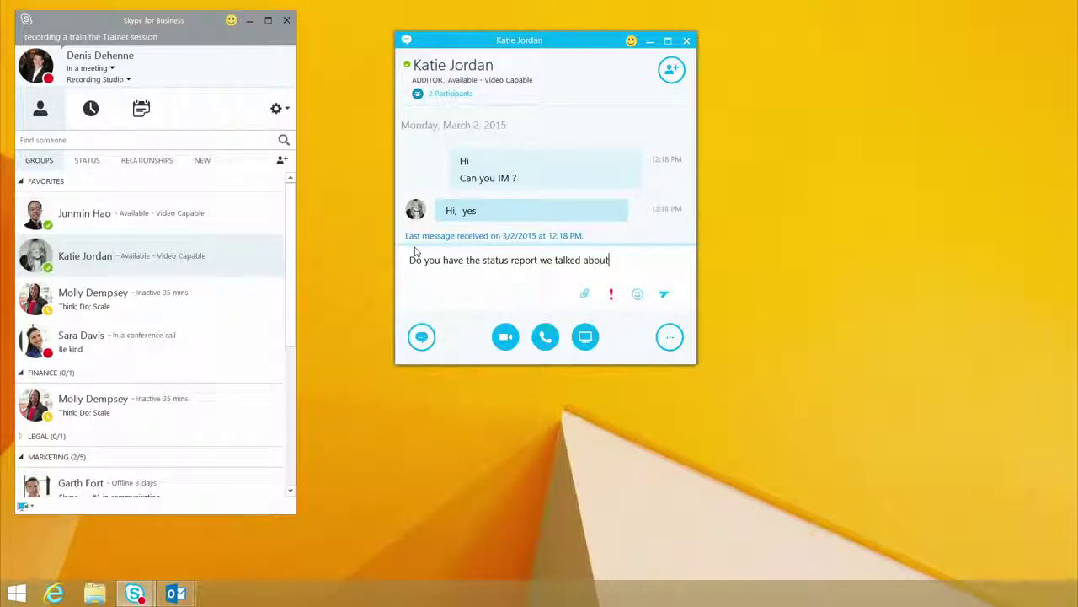
key(Return)
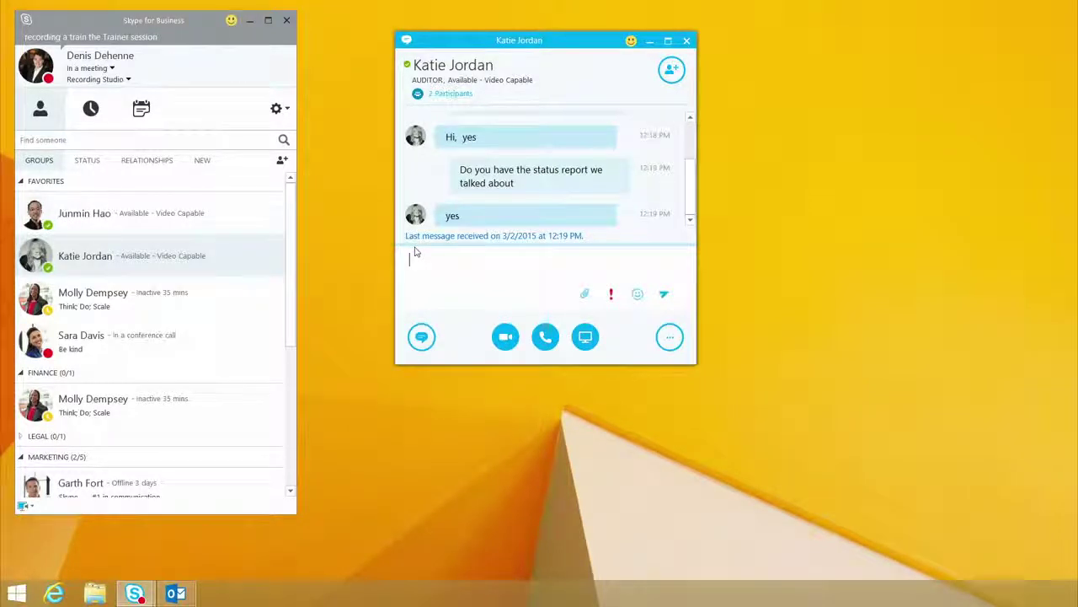
text(can you send it over)
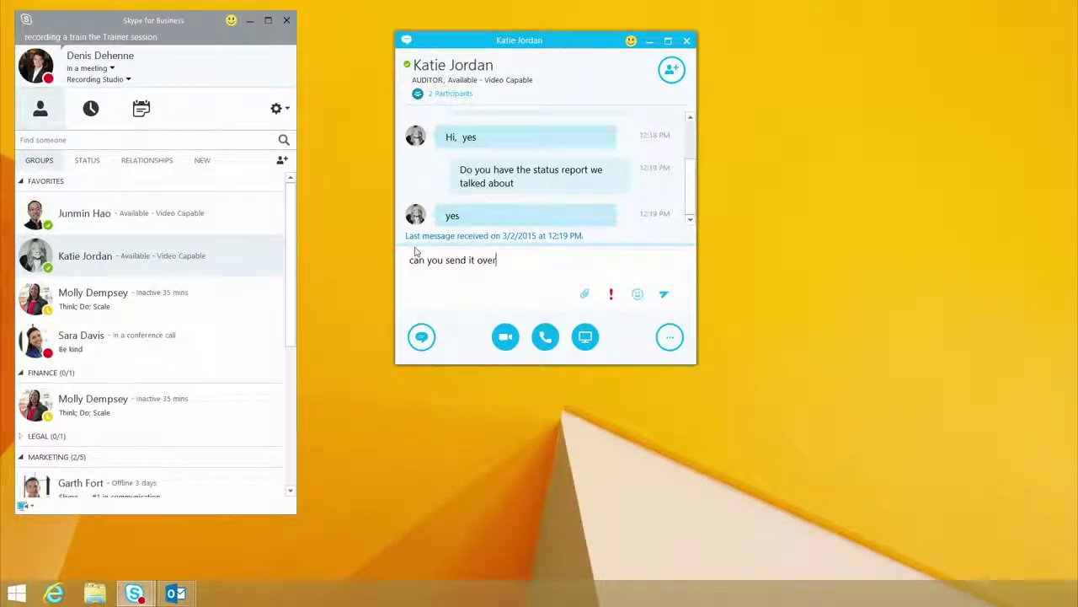
key(Return)
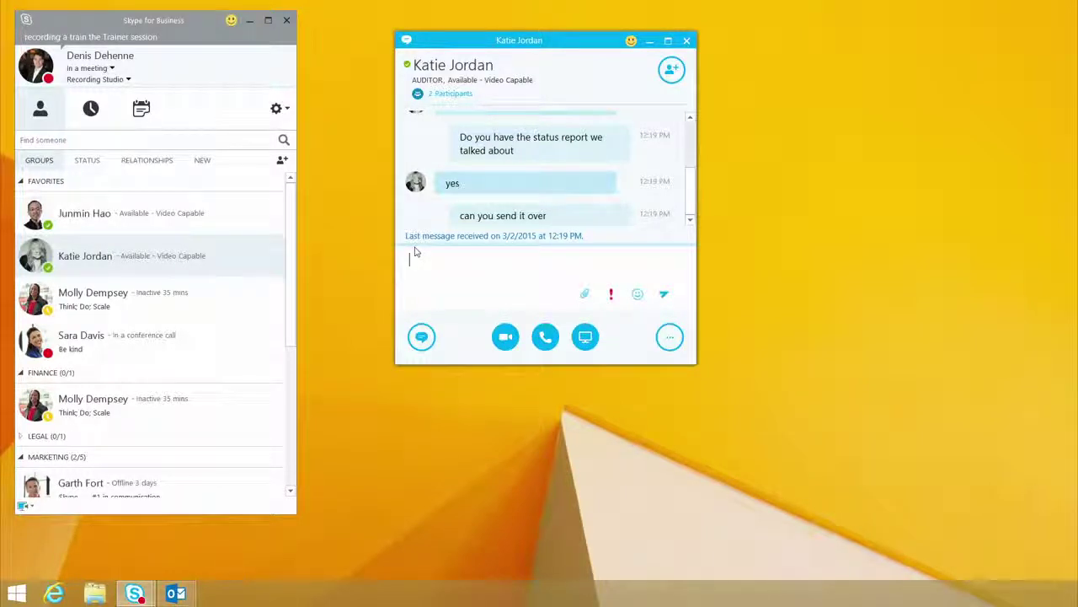
Step: Download the shared Project Overview file, then start an audio call with the contact
click(414, 251)
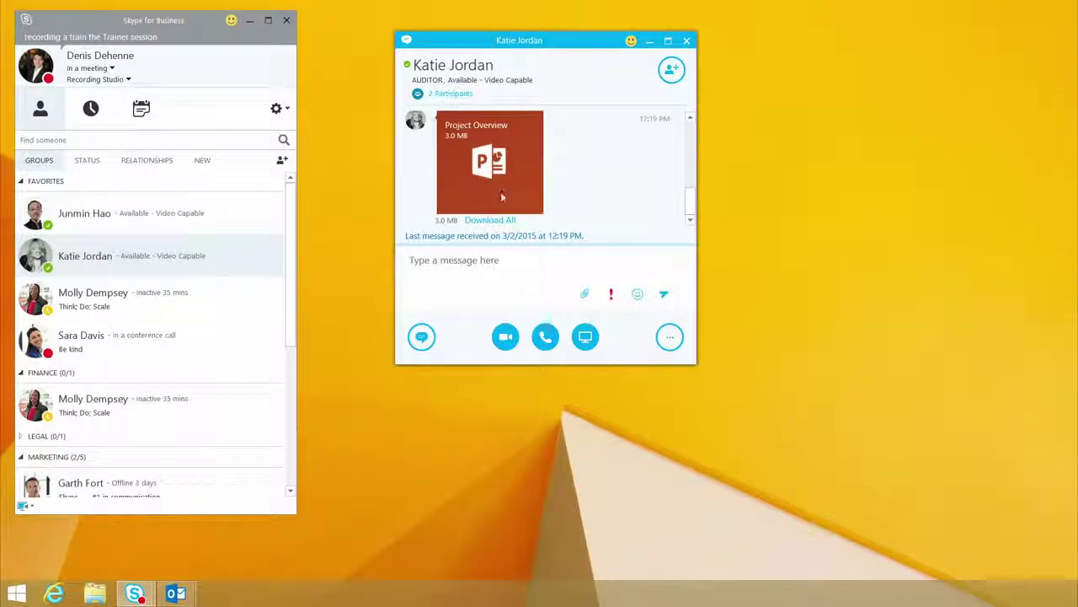
click(500, 220)
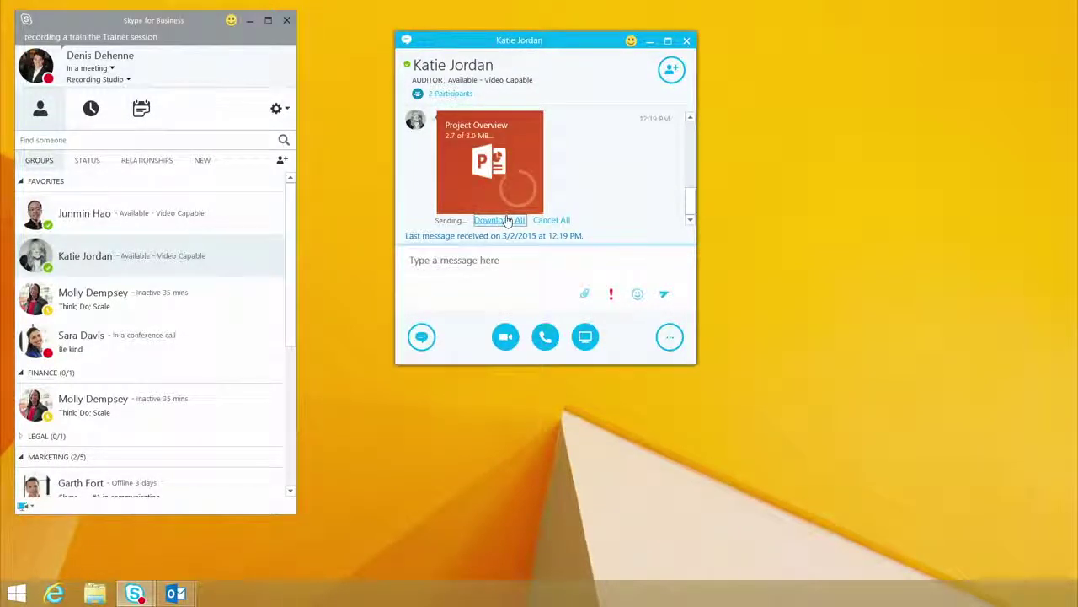
click(497, 263)
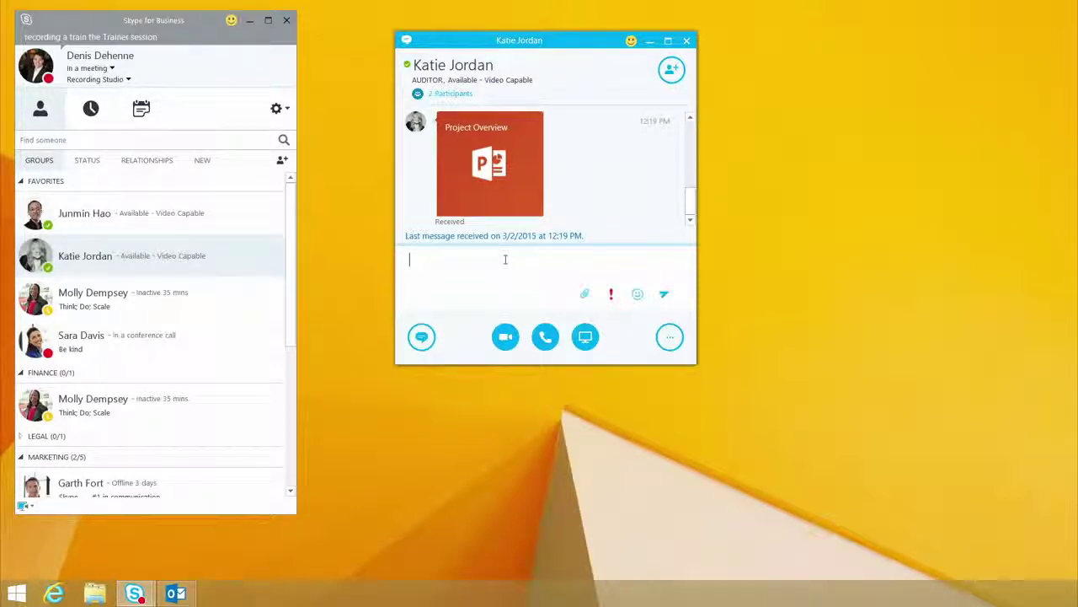
click(545, 341)
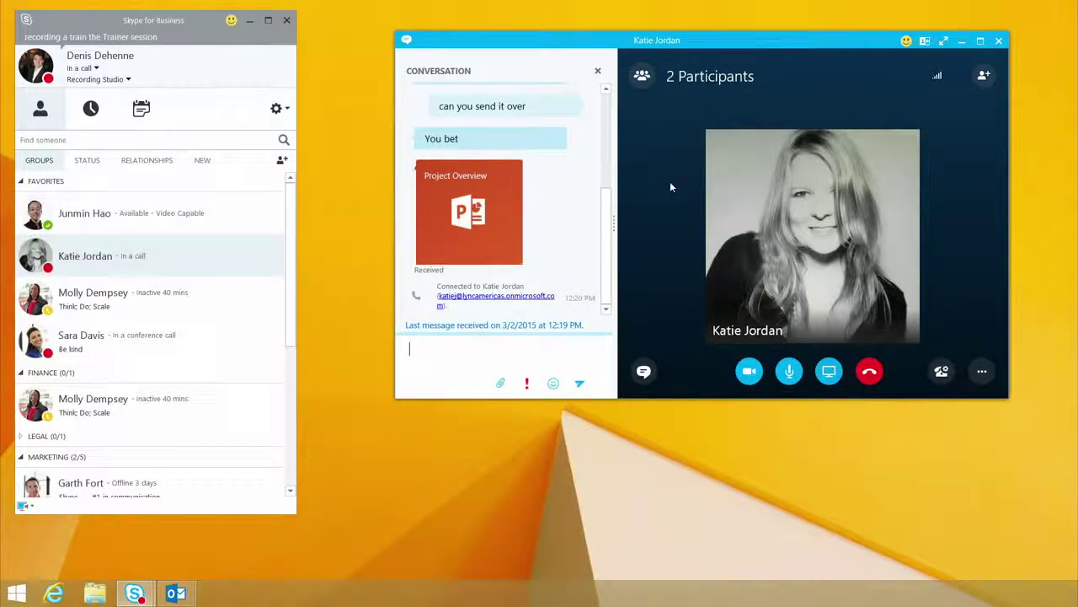
Step: Turn on video in the call, then hang up
click(747, 372)
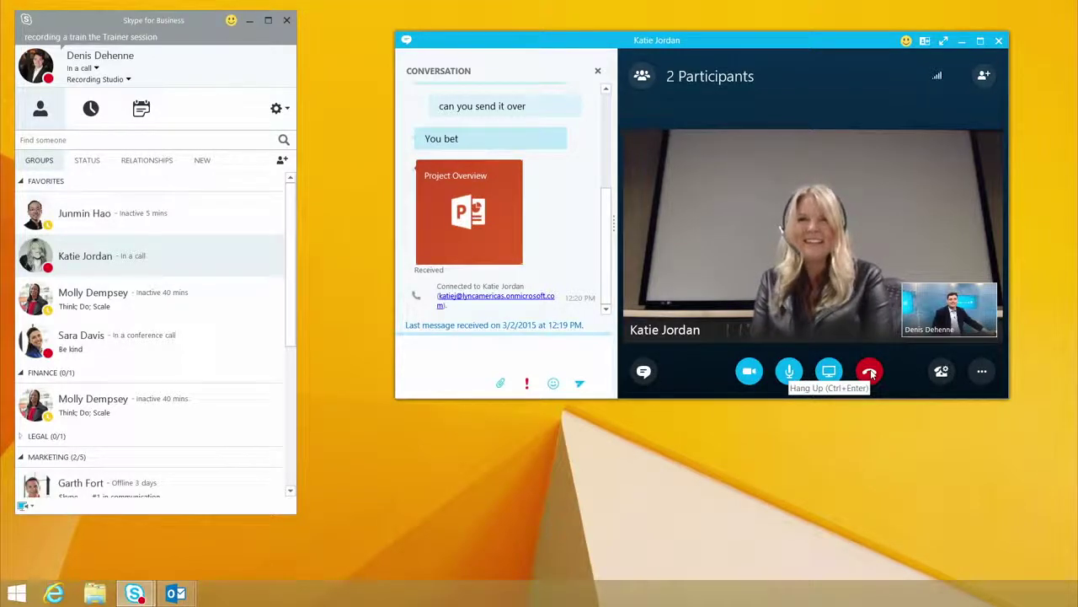
click(870, 373)
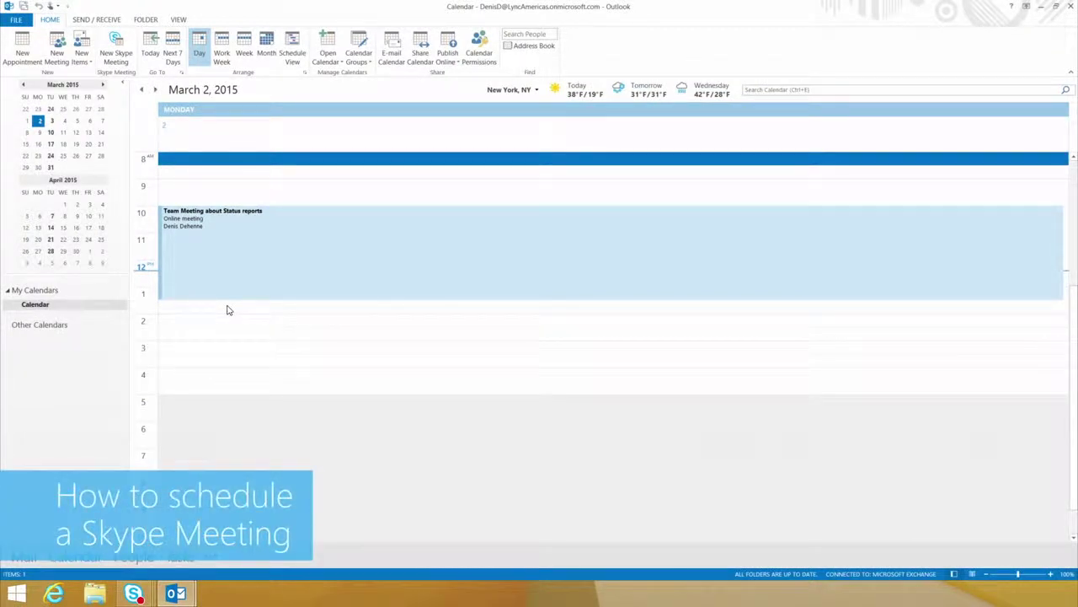
Step: Start a new Skype Meeting in Outlook and add two attendees to the To field
click(115, 38)
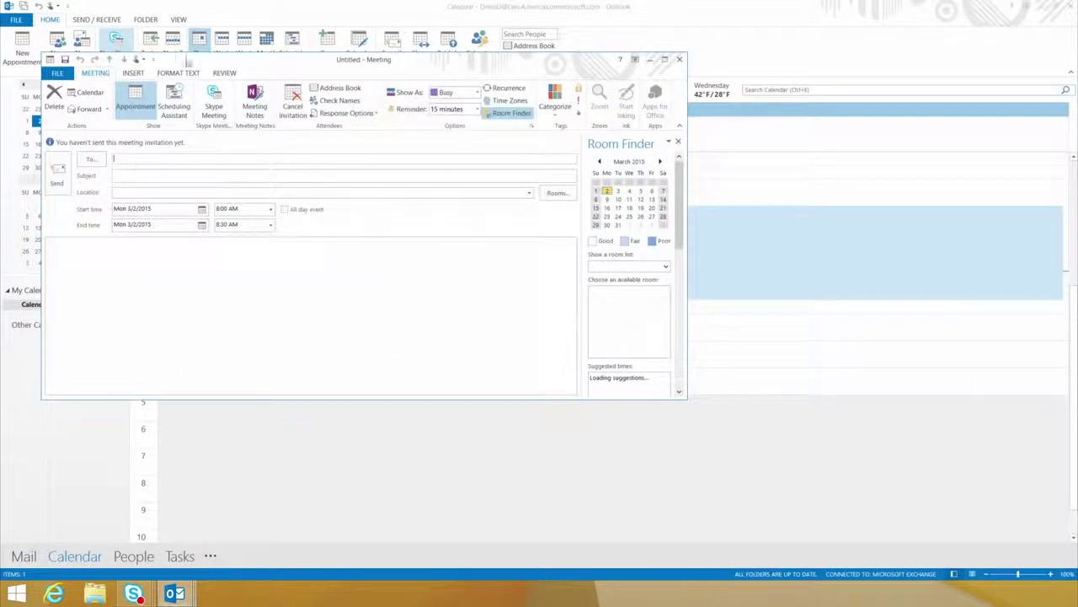
drag(204, 62, 312, 127)
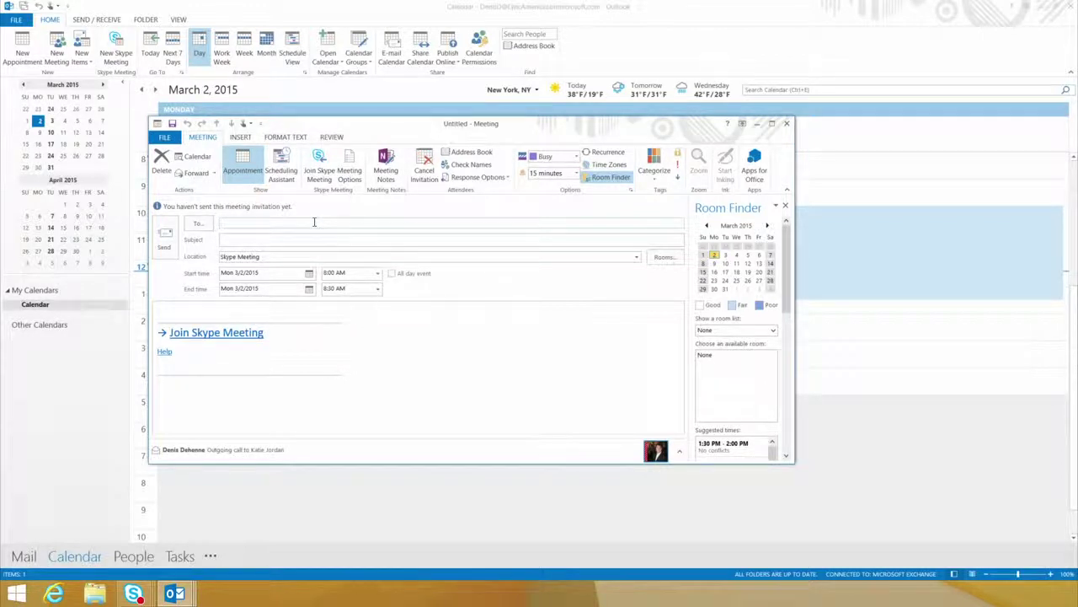
text(Jun)
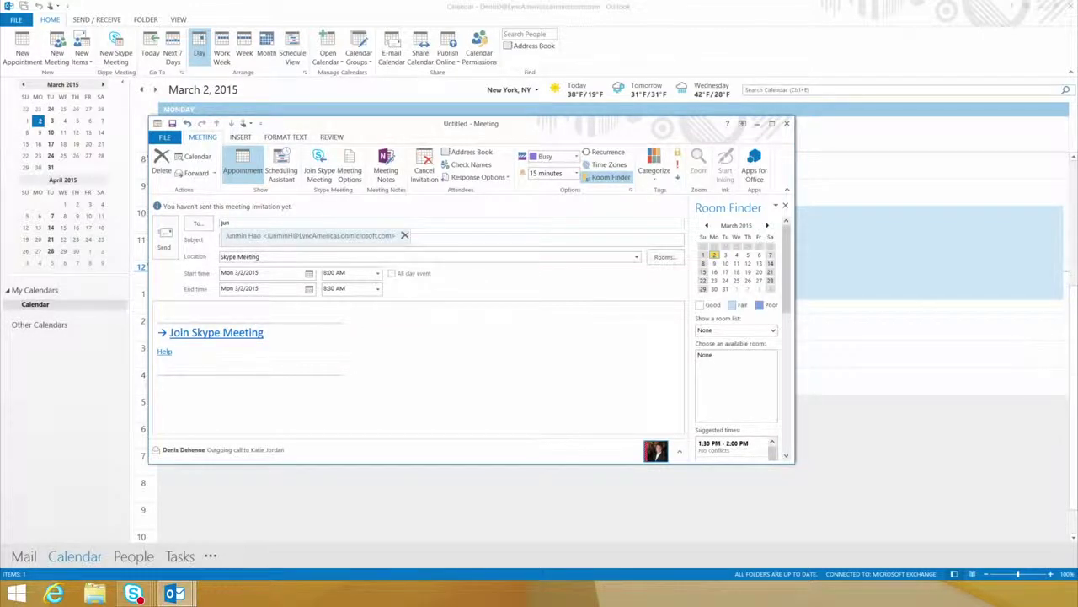
key(Return)
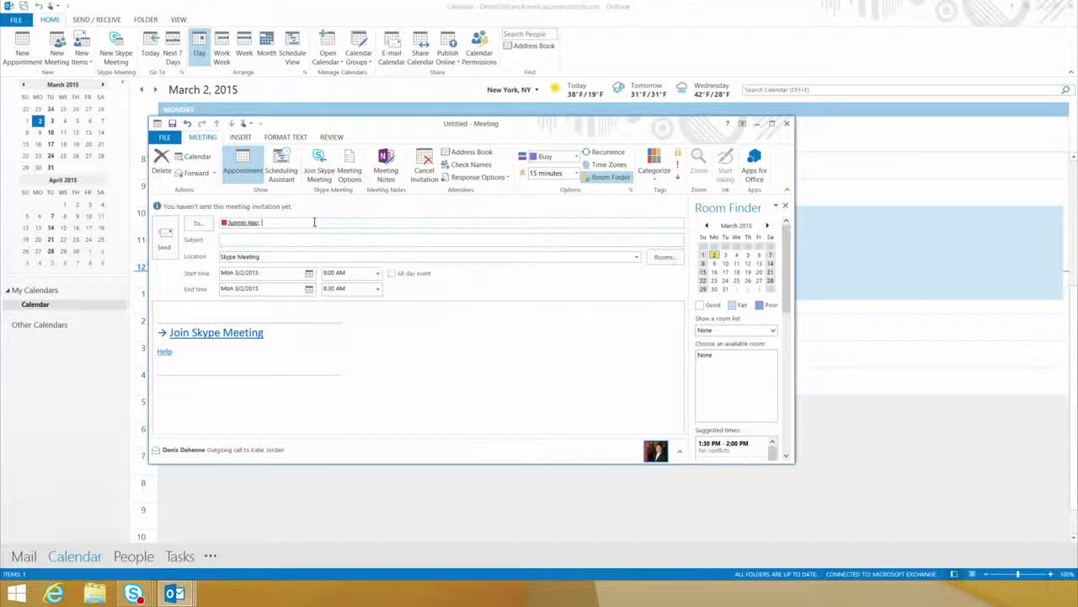
text(ka)
key(Return)
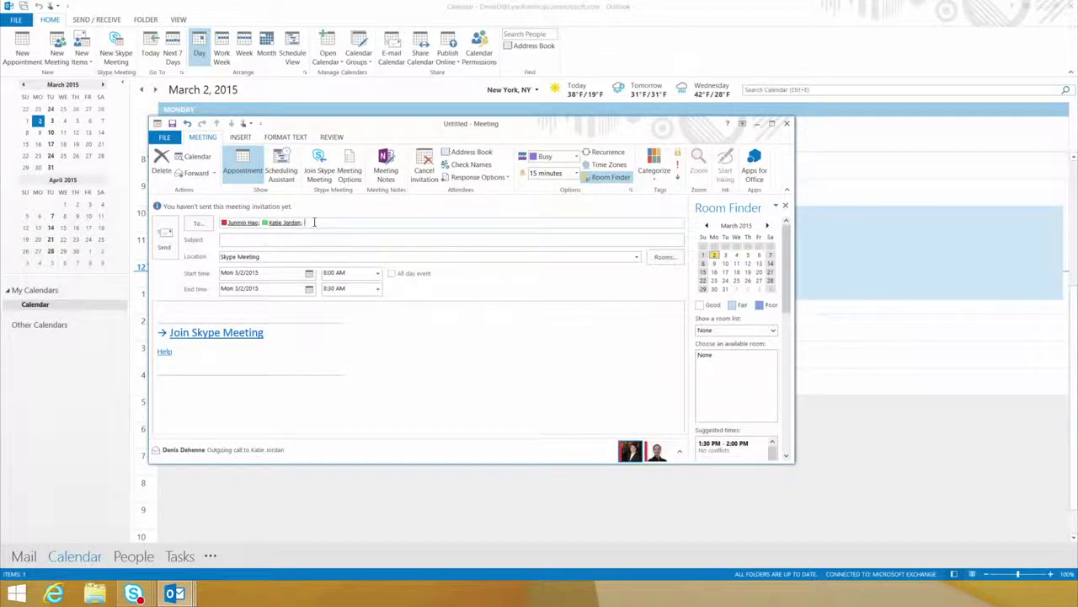
Step: Give it the subject 'Status Report review', a 1:00 PM start time, and send it
click(299, 241)
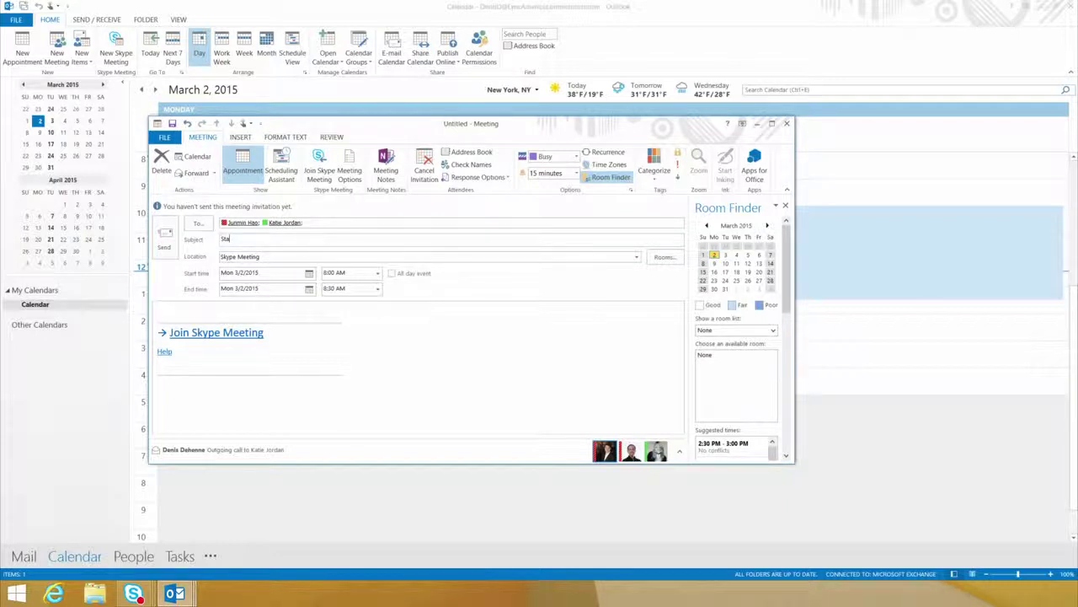
text(Status Report review)
click(377, 273)
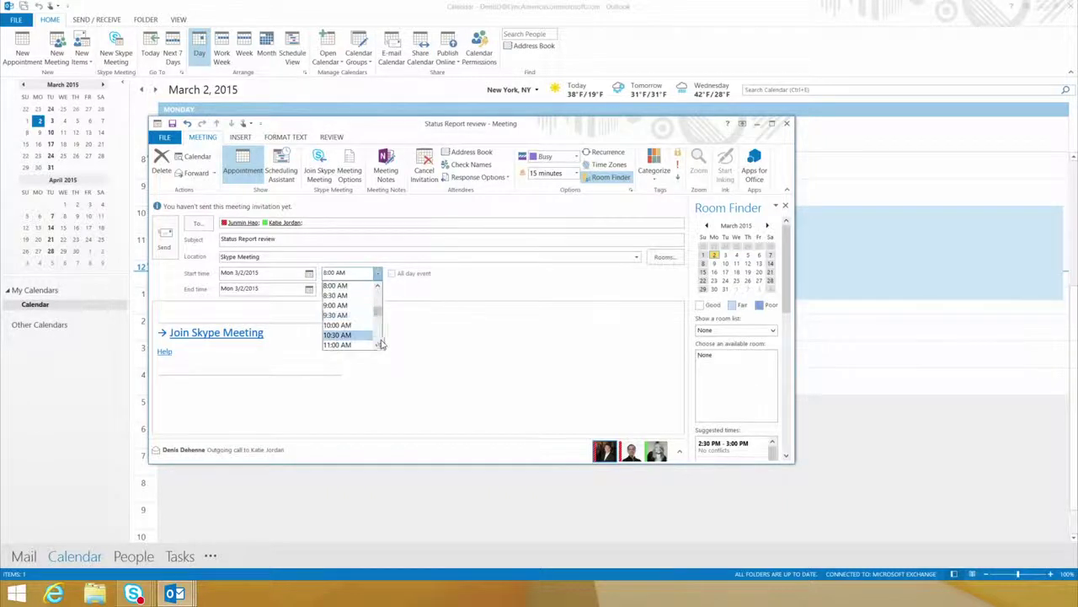
click(379, 346)
click(379, 346)
click(378, 346)
click(347, 344)
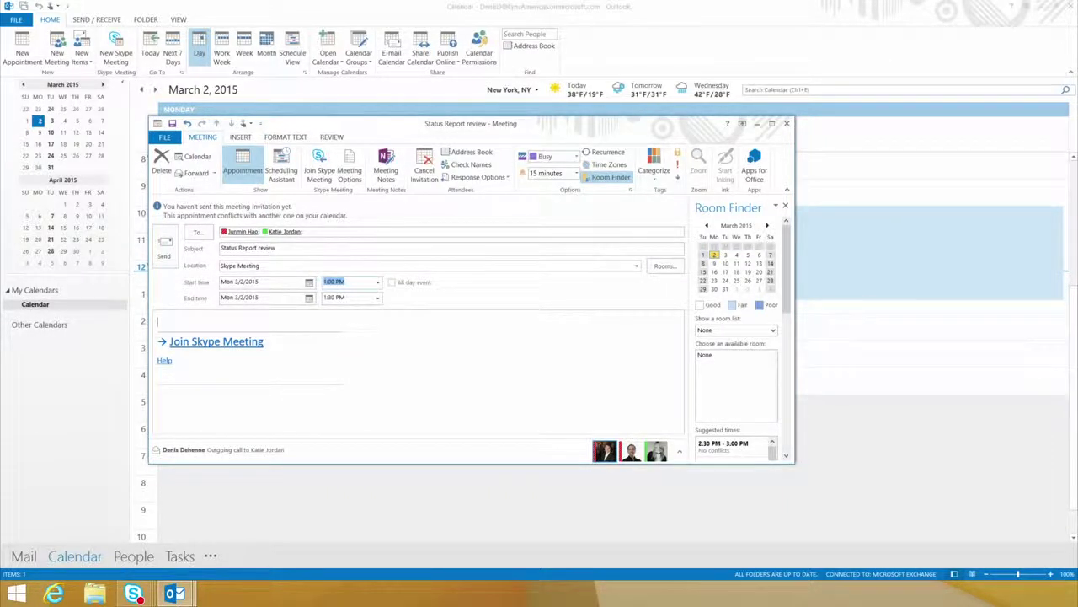
click(171, 255)
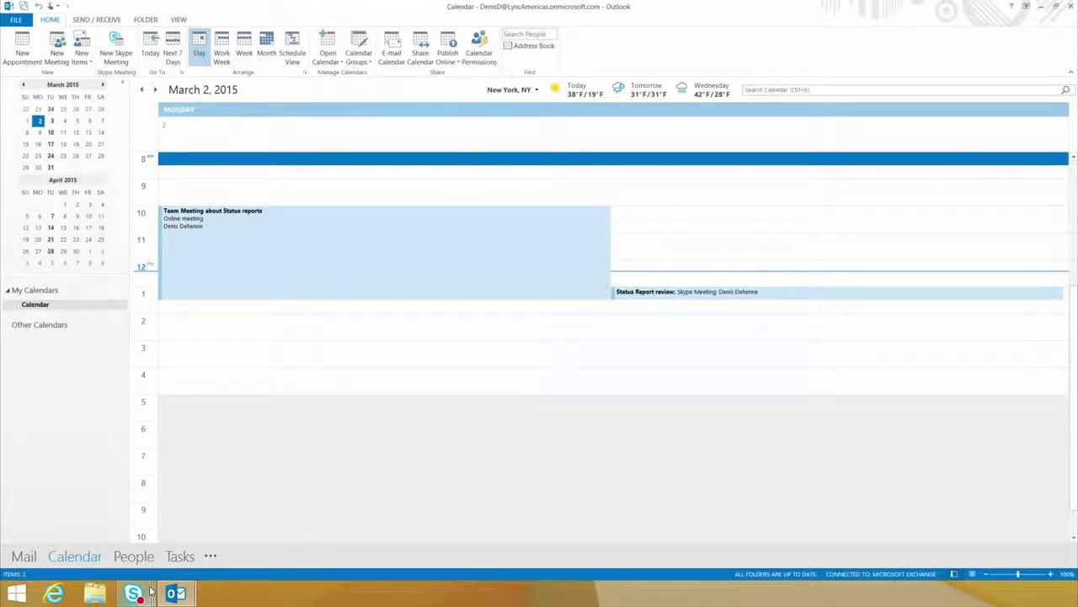
mouse_move(133, 593)
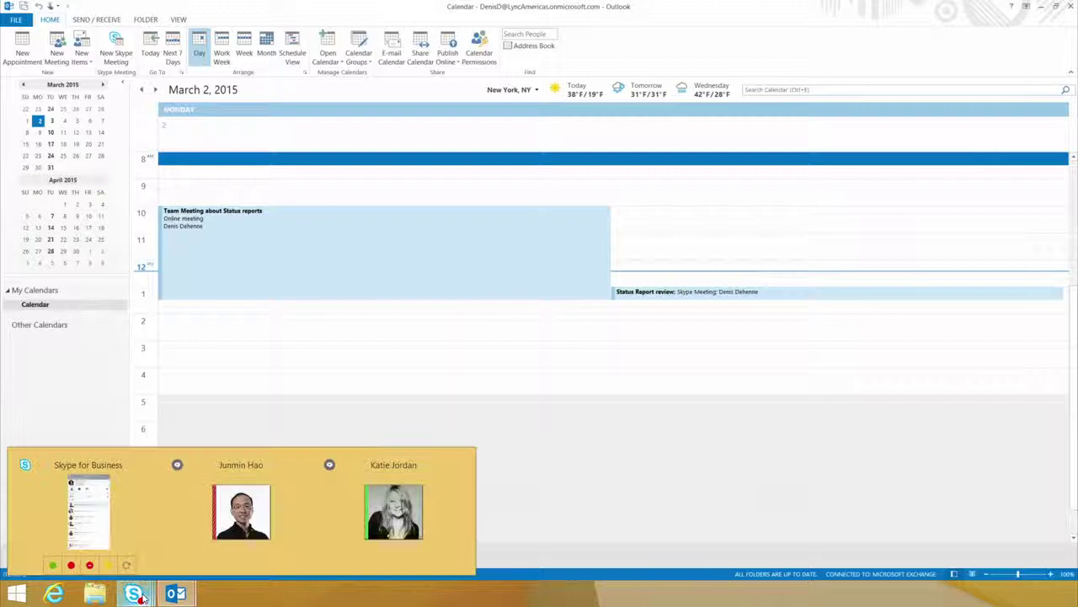
click(86, 510)
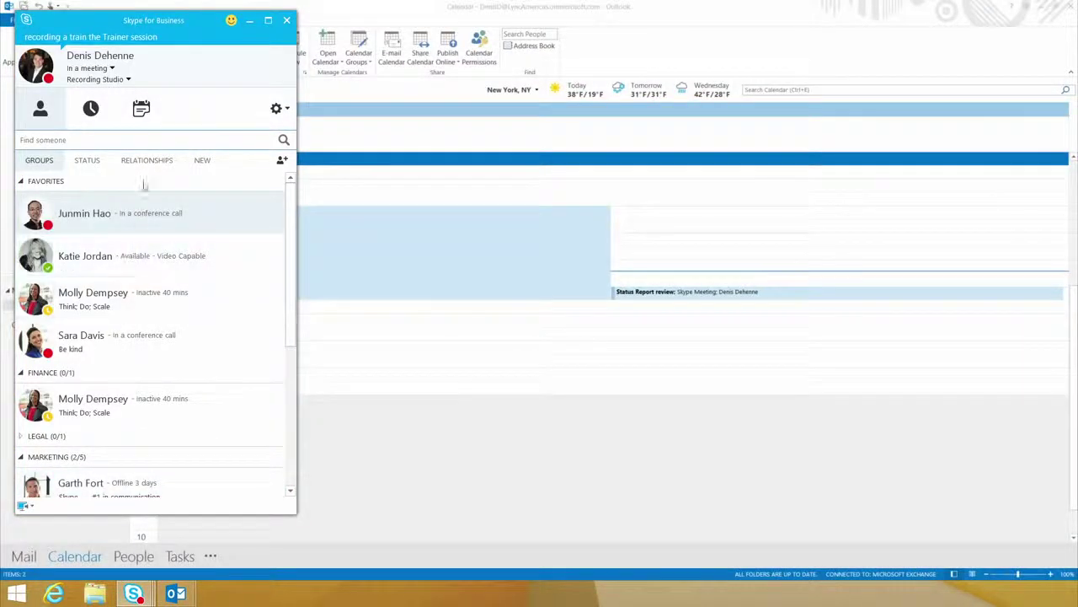
Step: Check today's meetings in the Meetings tab, then return to the Contacts list
click(144, 112)
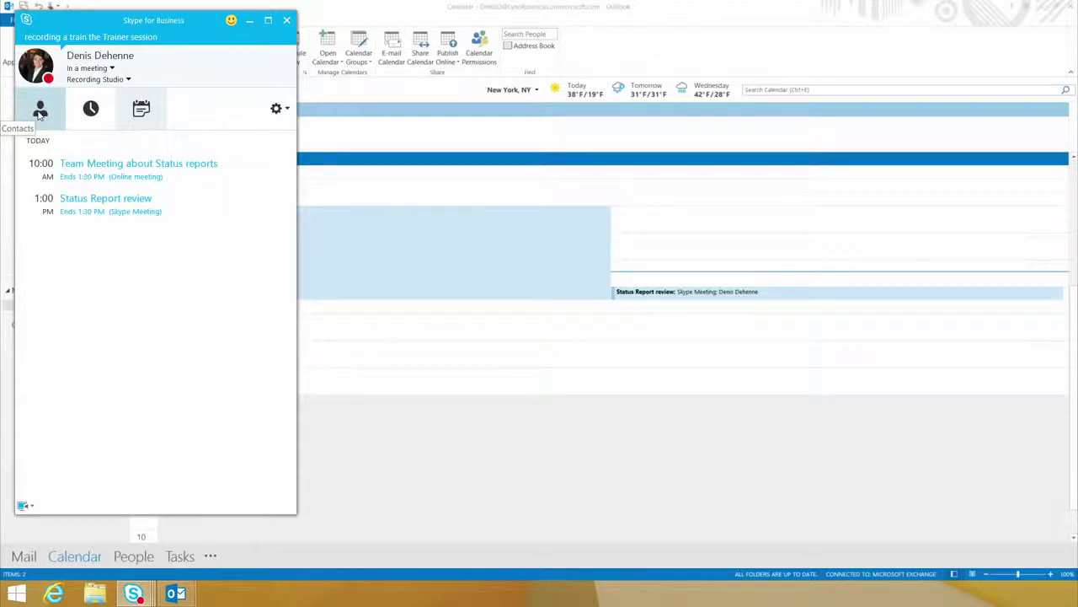
click(40, 111)
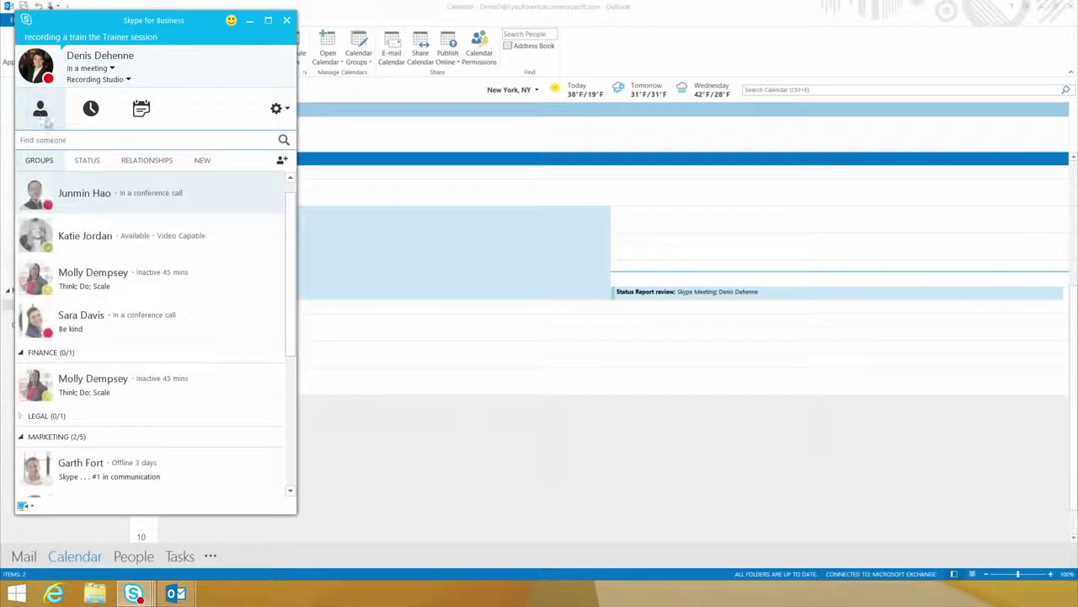
Step: Open a group chat with both colleagues and send 'I just sent a meeting over for 1 pm can you join it now'
double_click(92, 196)
drag(127, 235, 610, 238)
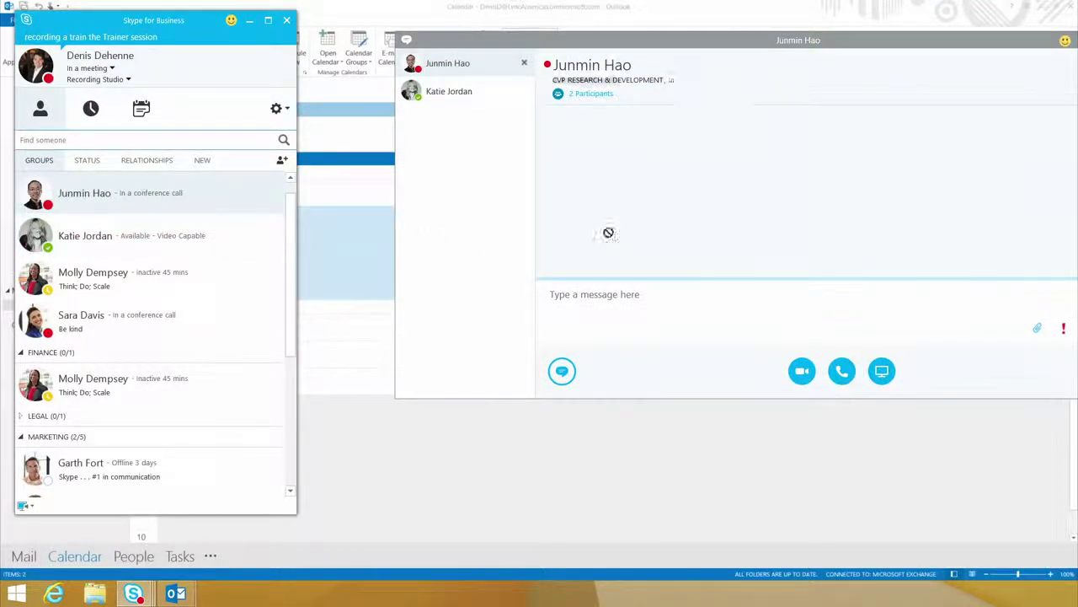
click(637, 297)
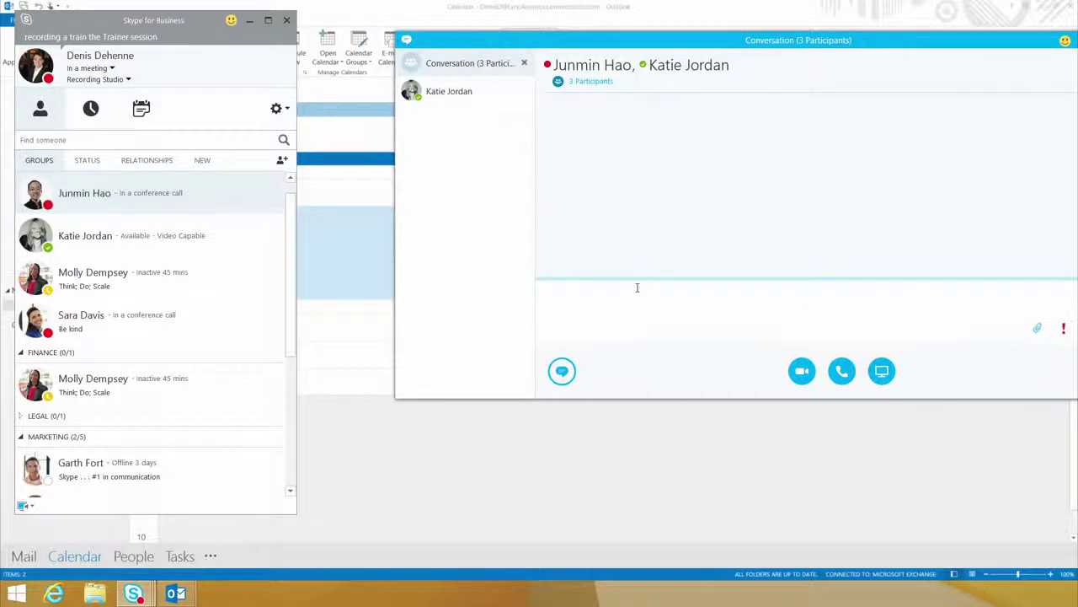
text(I just sent a meeting over for 1 pm can you join it )
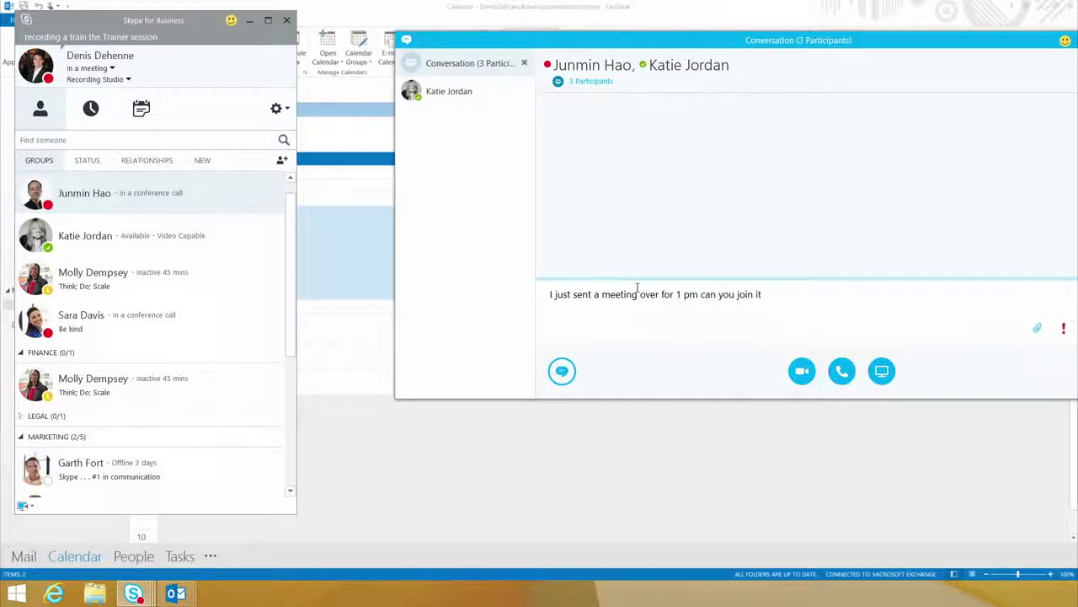
text(now)
key(Return)
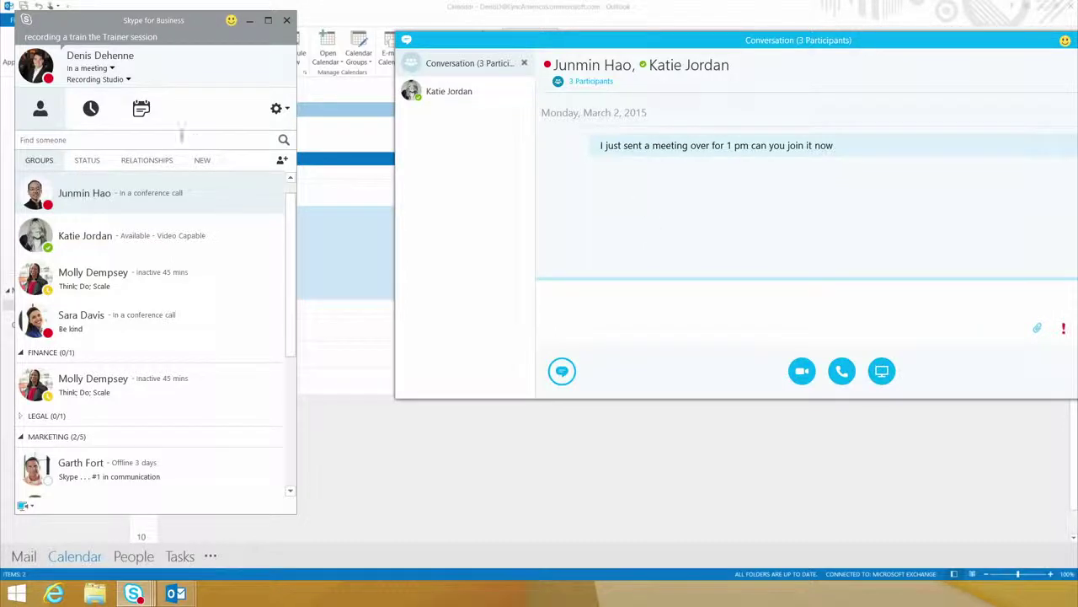
click(142, 115)
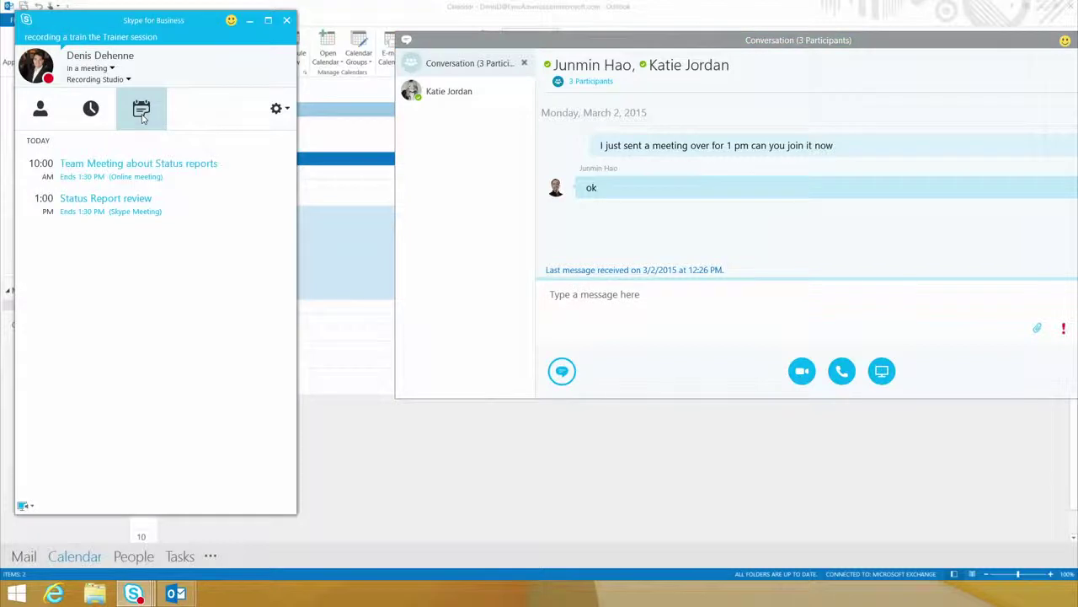
Step: Join the Status Report review meeting, show its participant list, and begin inviting another person
double_click(132, 208)
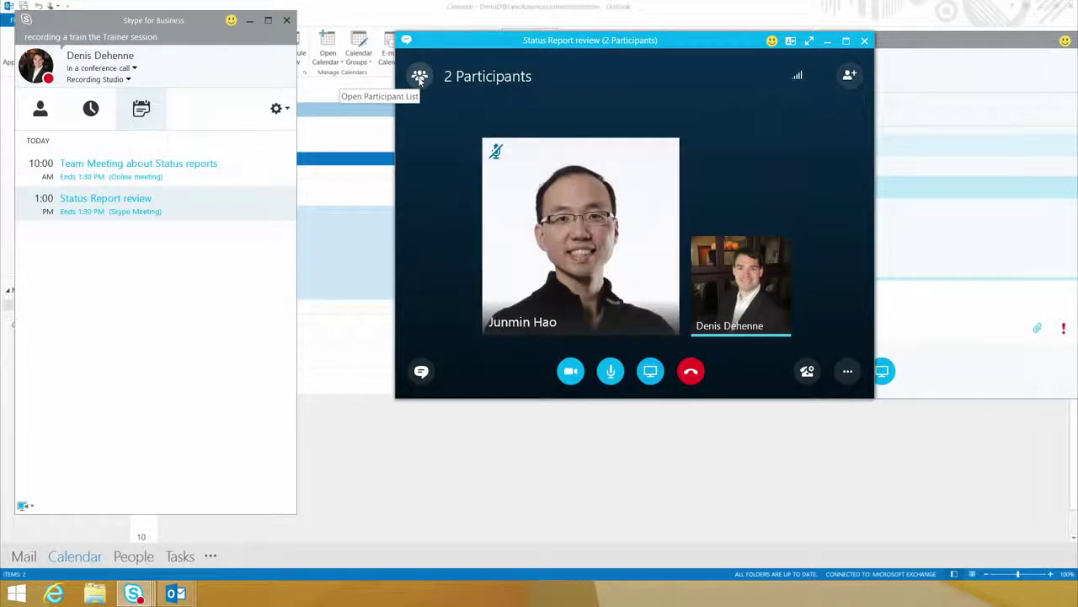
click(419, 77)
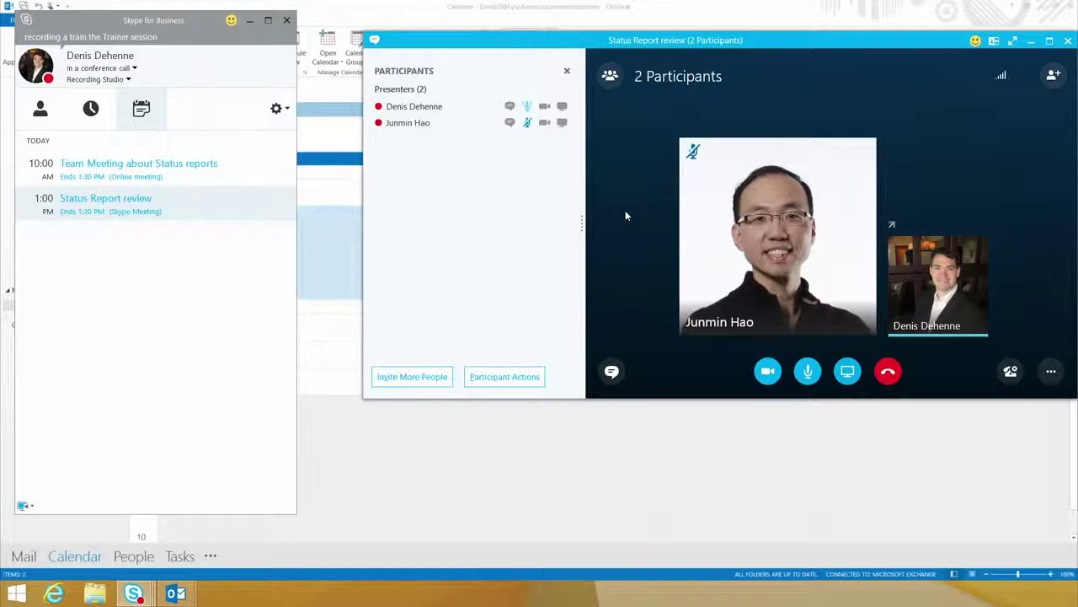
click(427, 379)
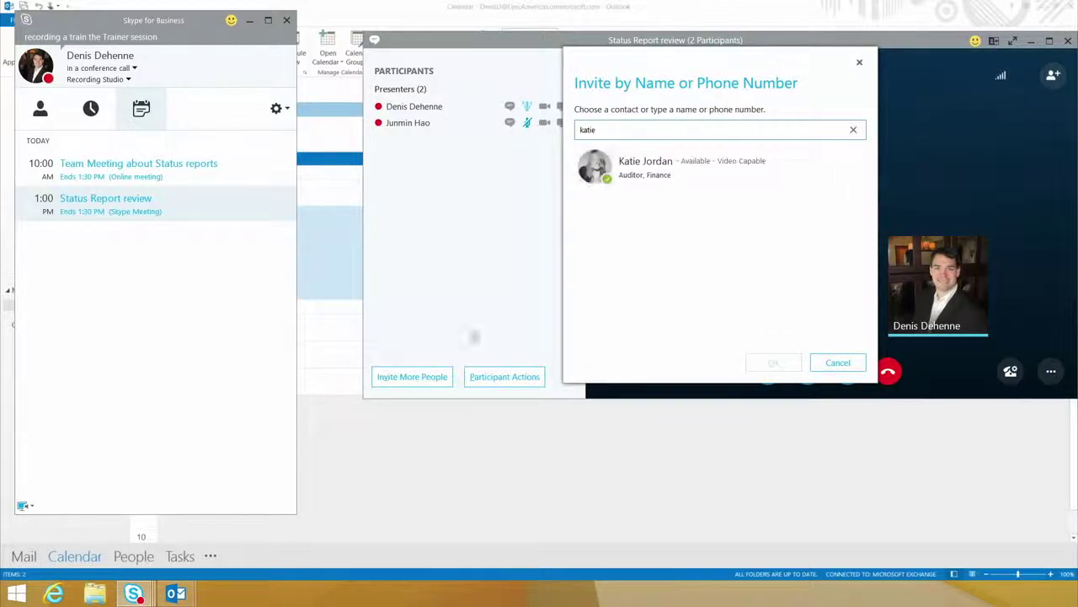
click(677, 166)
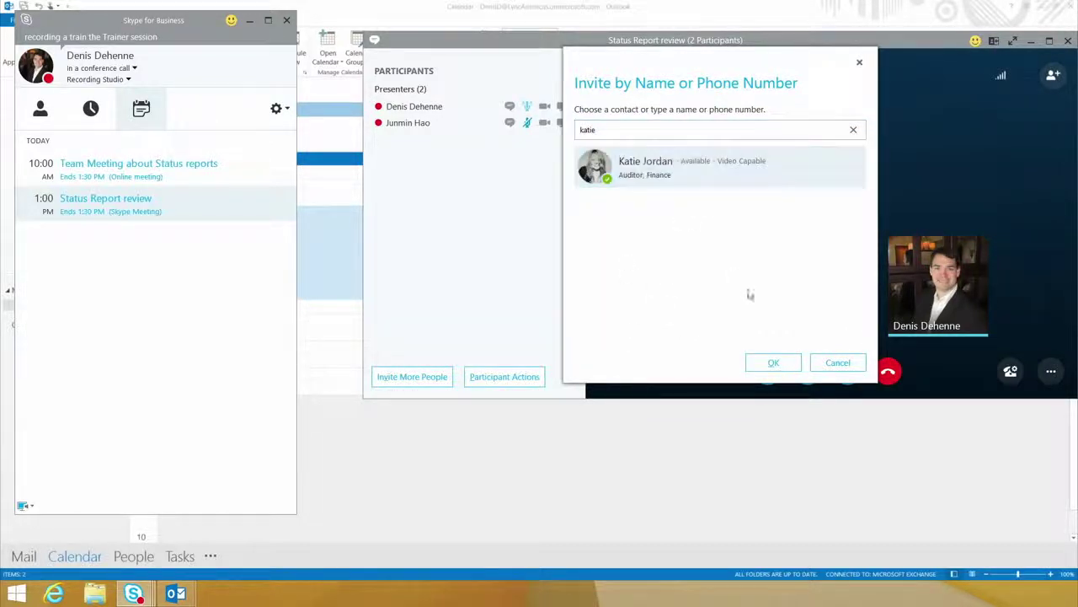
click(772, 365)
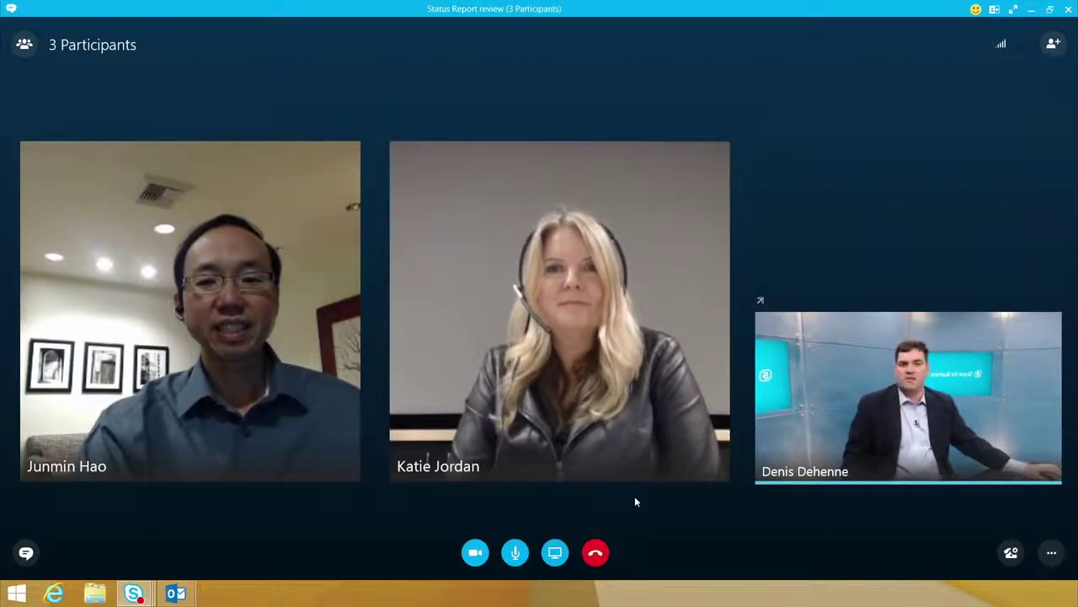
click(555, 552)
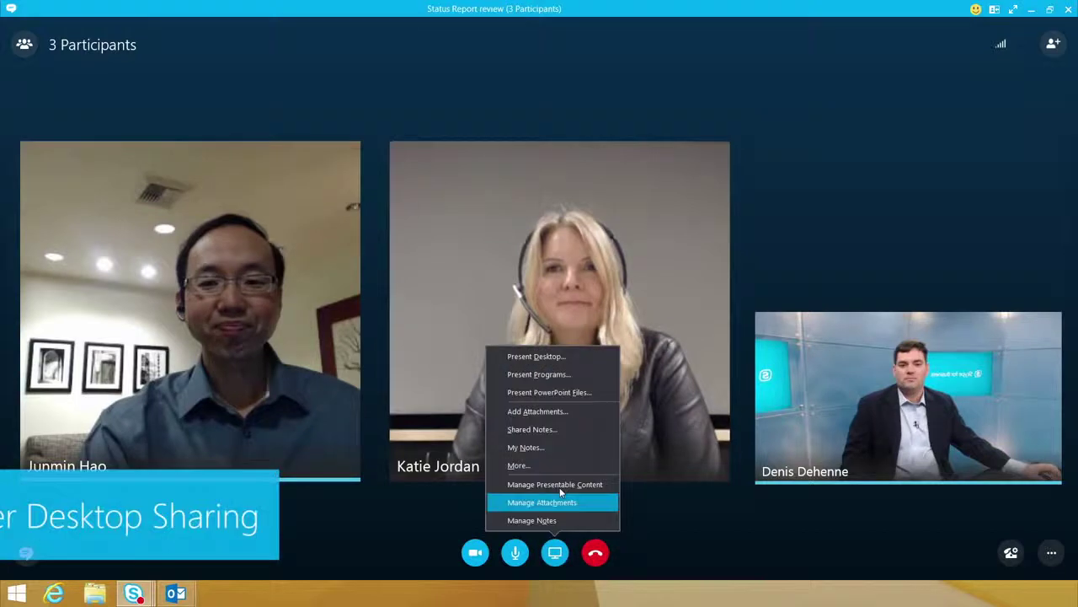
Step: Share the desktop of Monitor 2 with the meeting participants
click(578, 360)
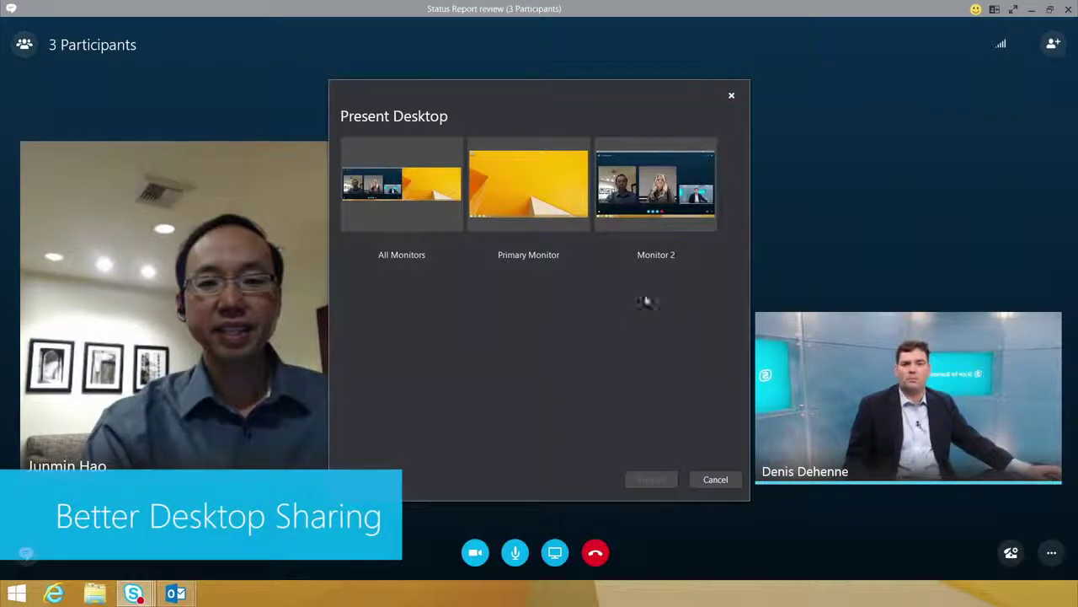
click(649, 204)
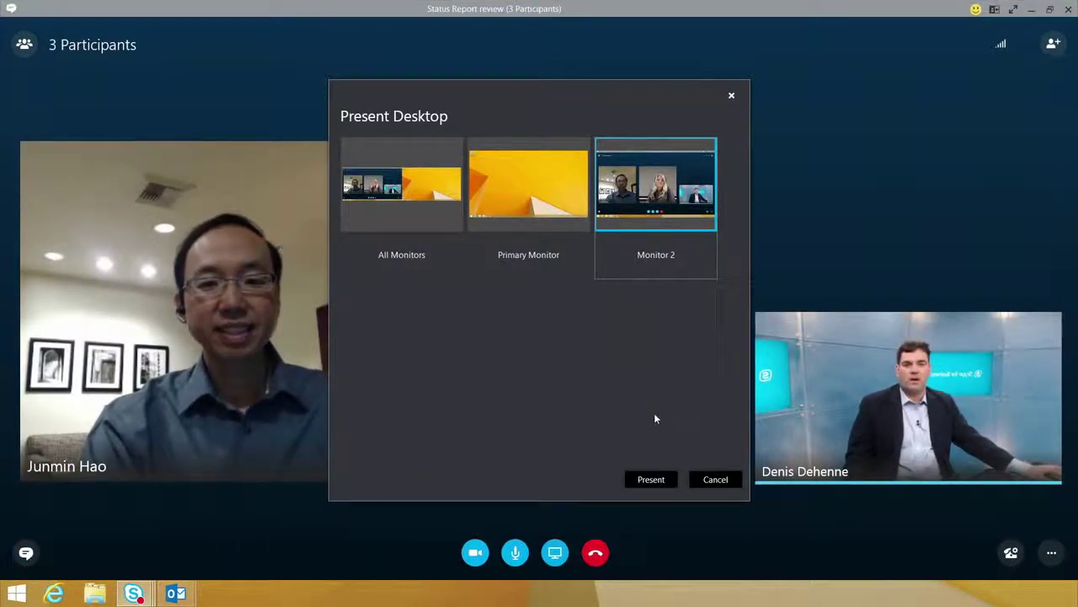
click(646, 480)
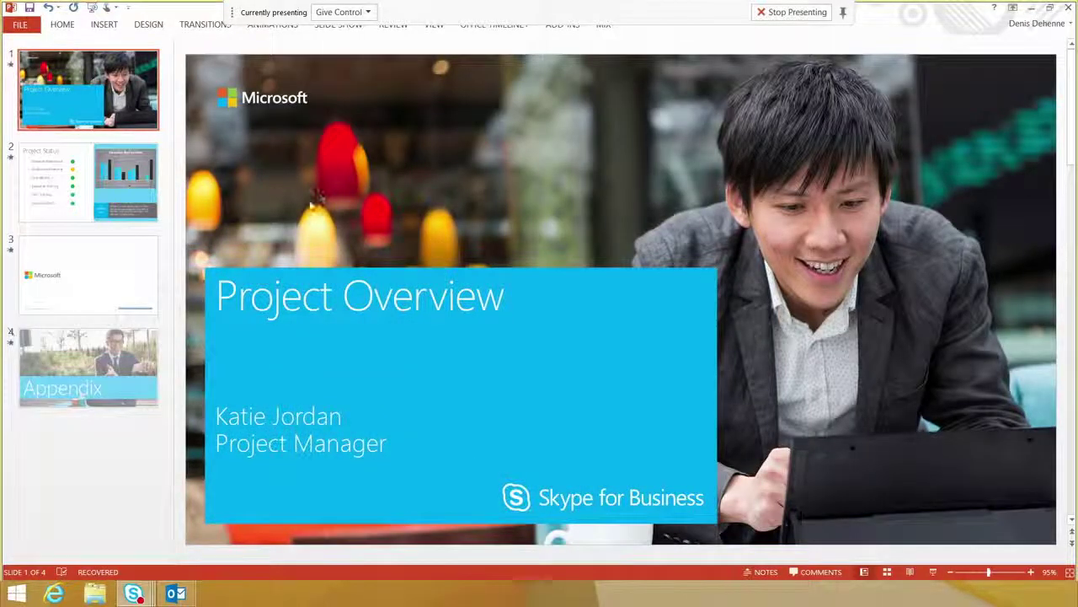
Step: Show the Project Status slide's Adoption By Location chart, then stop presenting the desktop
click(115, 193)
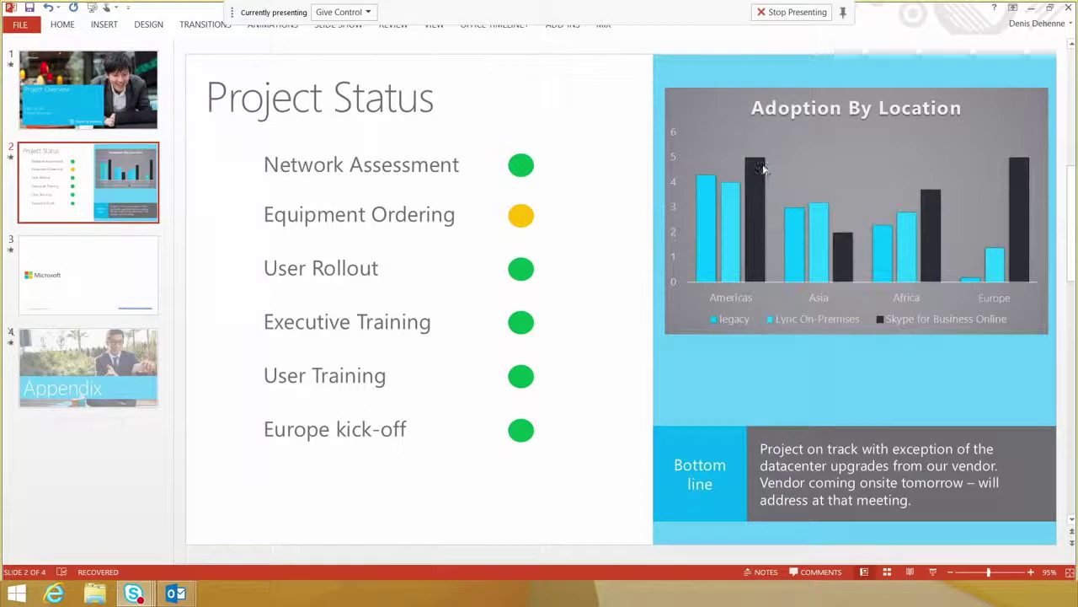
mouse_move(761, 161)
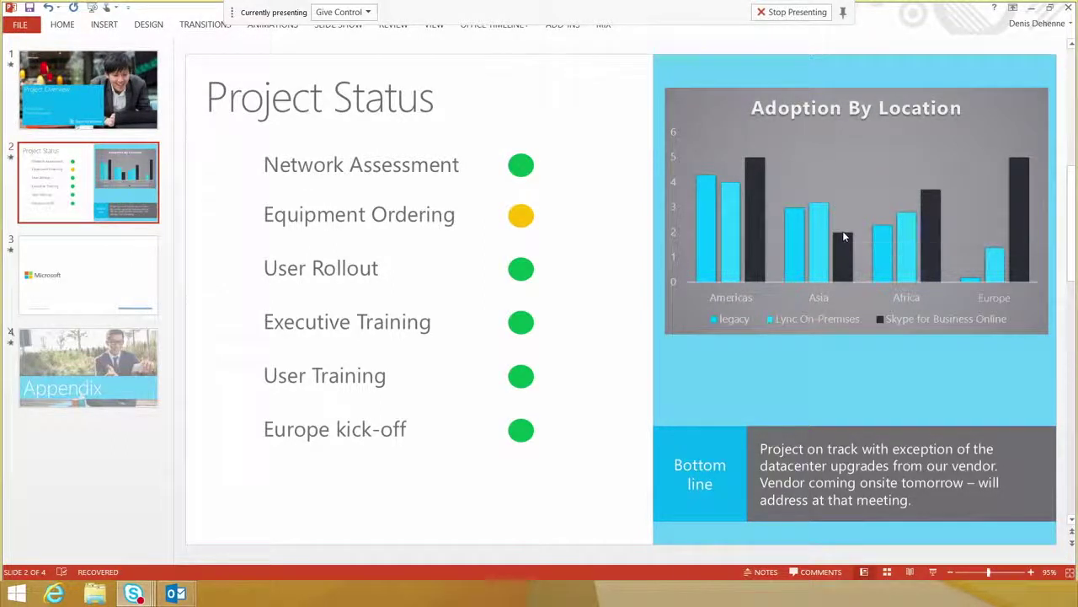
mouse_move(755, 206)
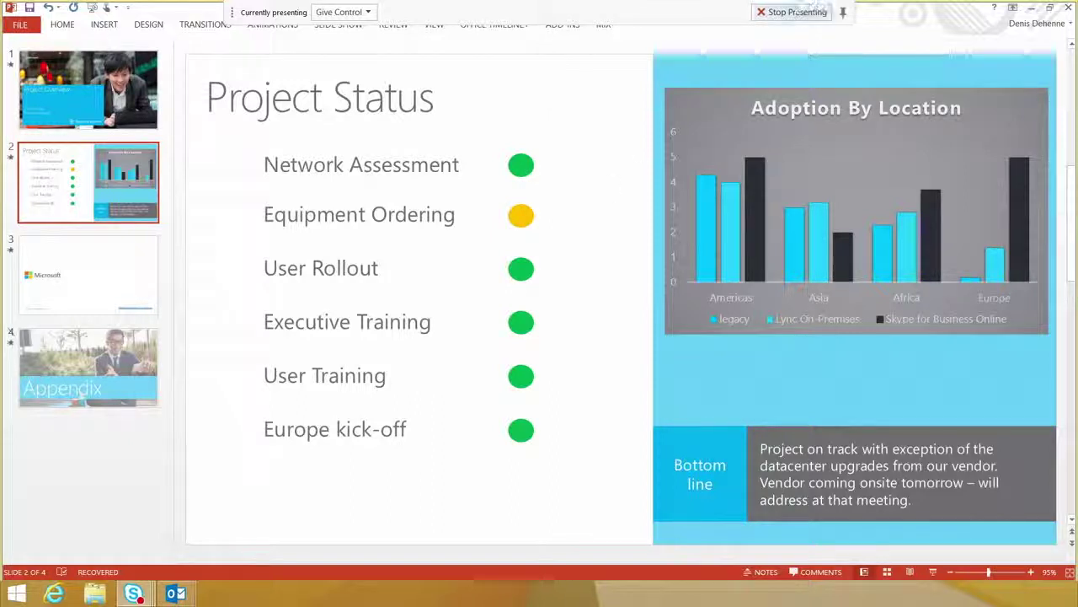
click(796, 12)
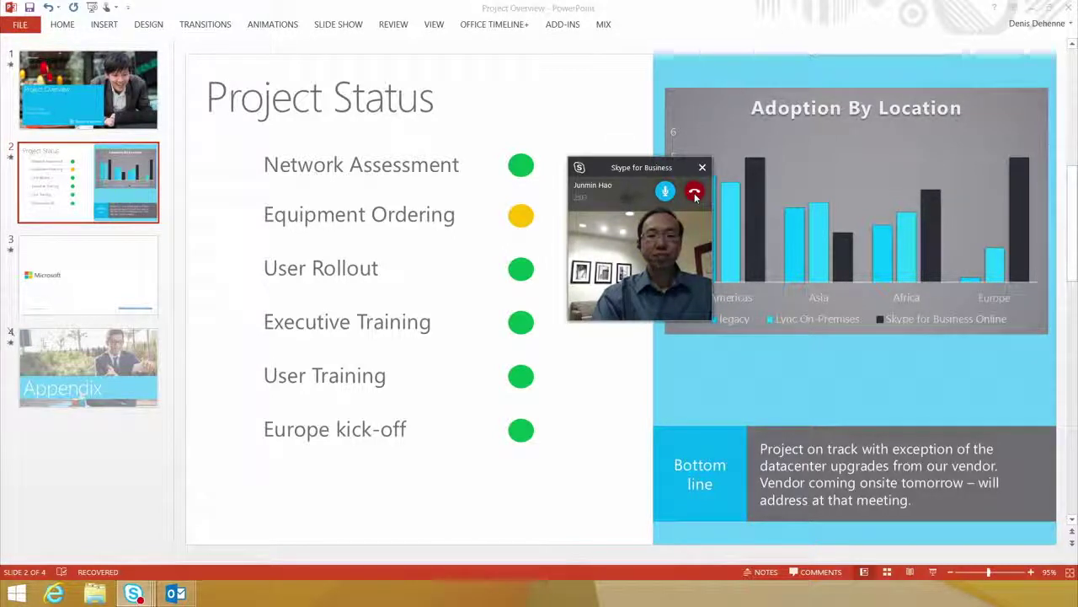
click(694, 193)
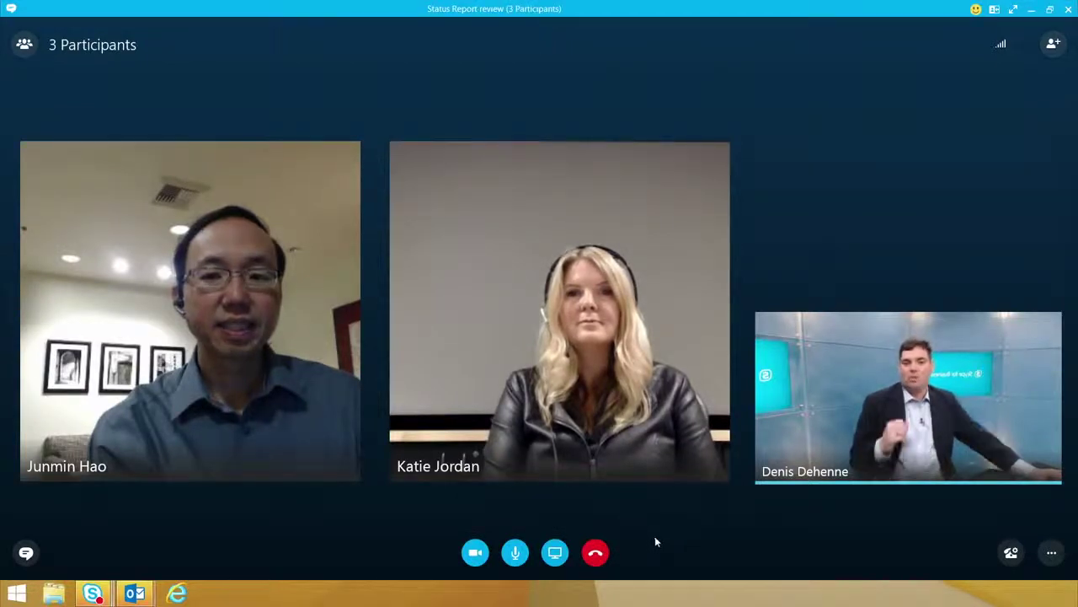
Step: Bring up the meeting's sharing options over the three-person video call
click(555, 552)
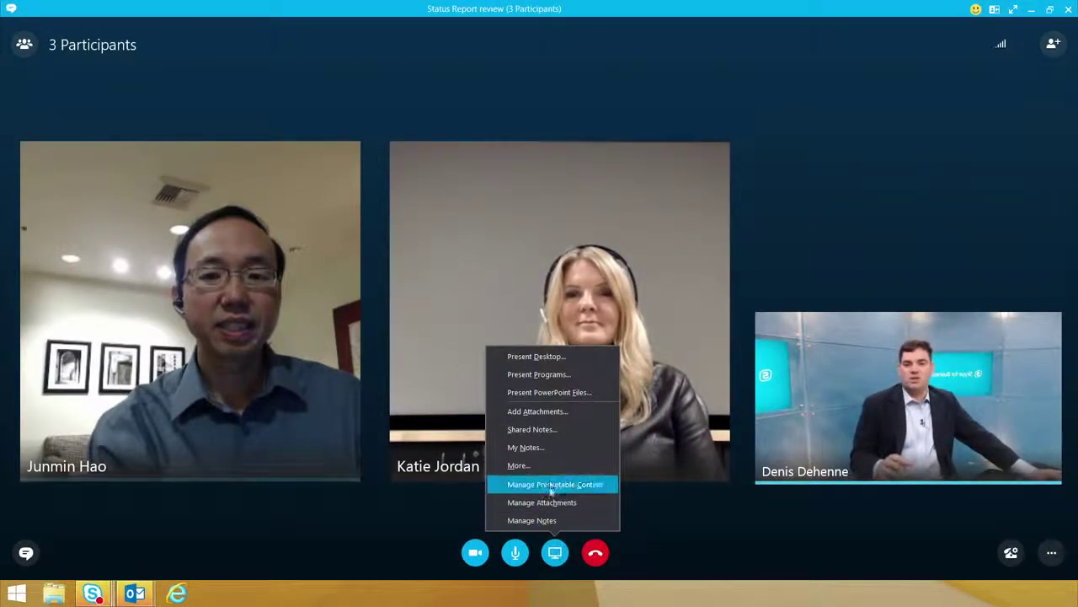
Step: Open personal OneNote notes for this meeting and start an email of the notes page
click(542, 447)
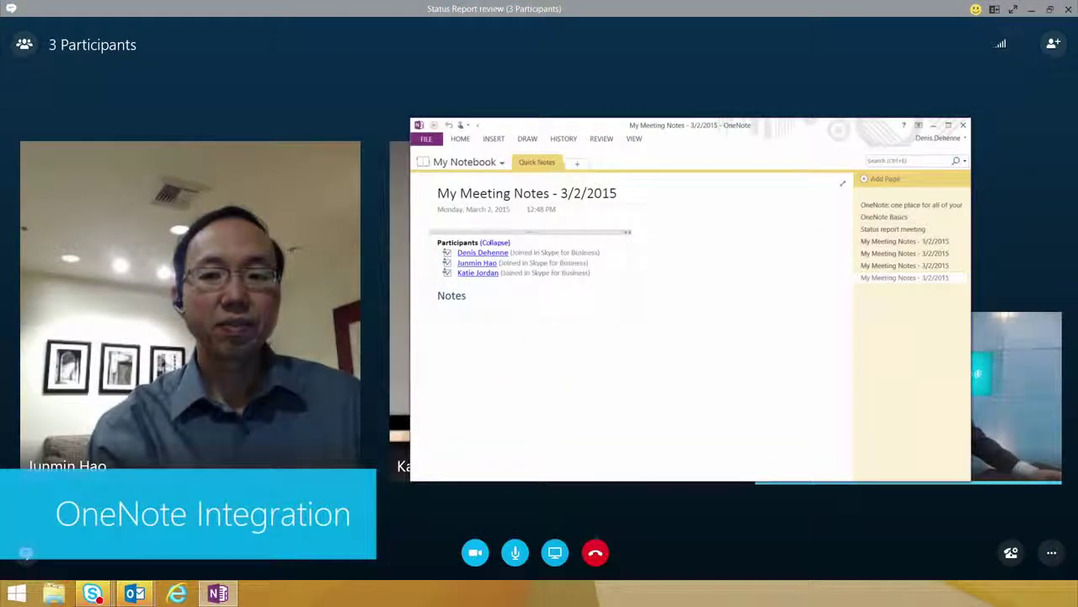
click(457, 307)
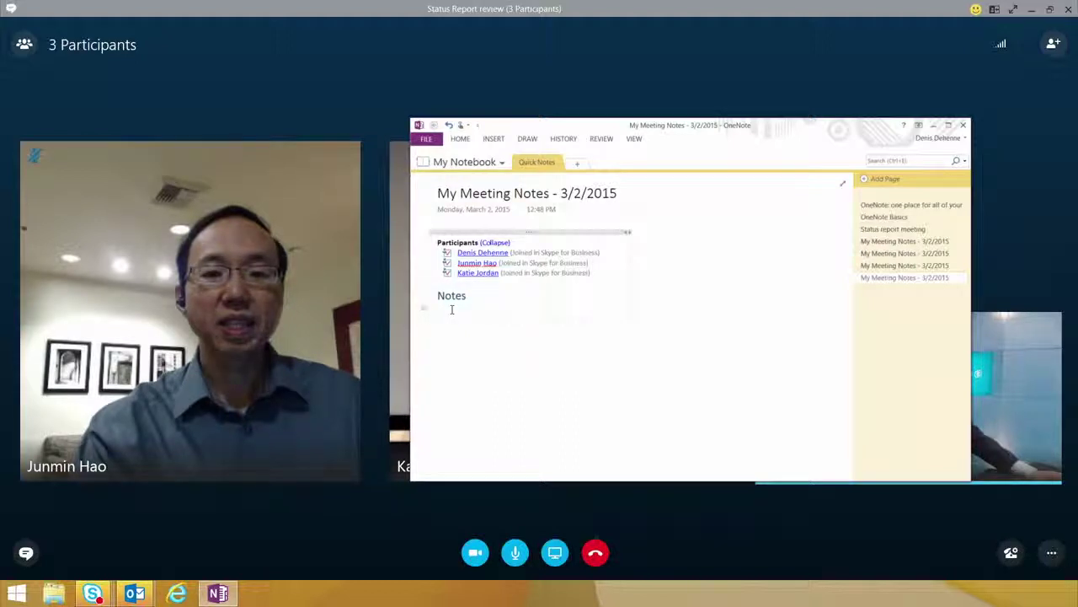
click(460, 140)
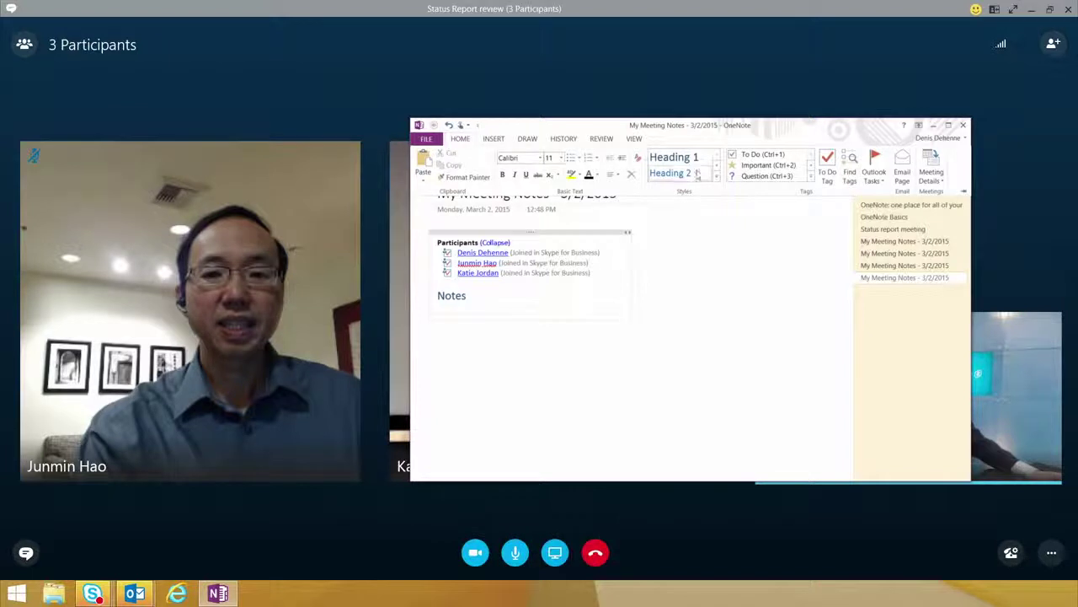
click(904, 166)
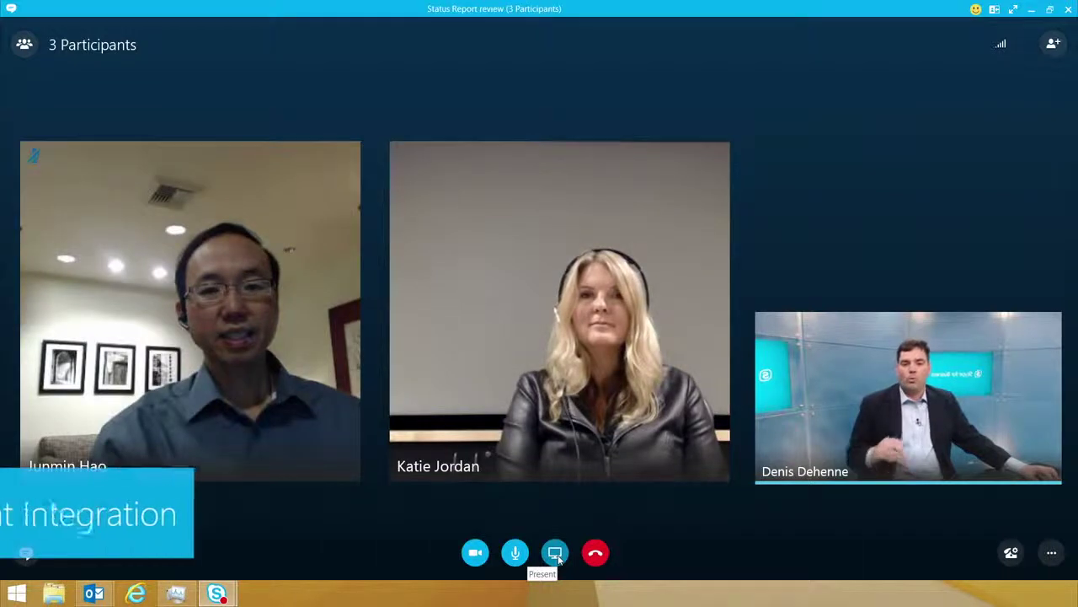
click(556, 554)
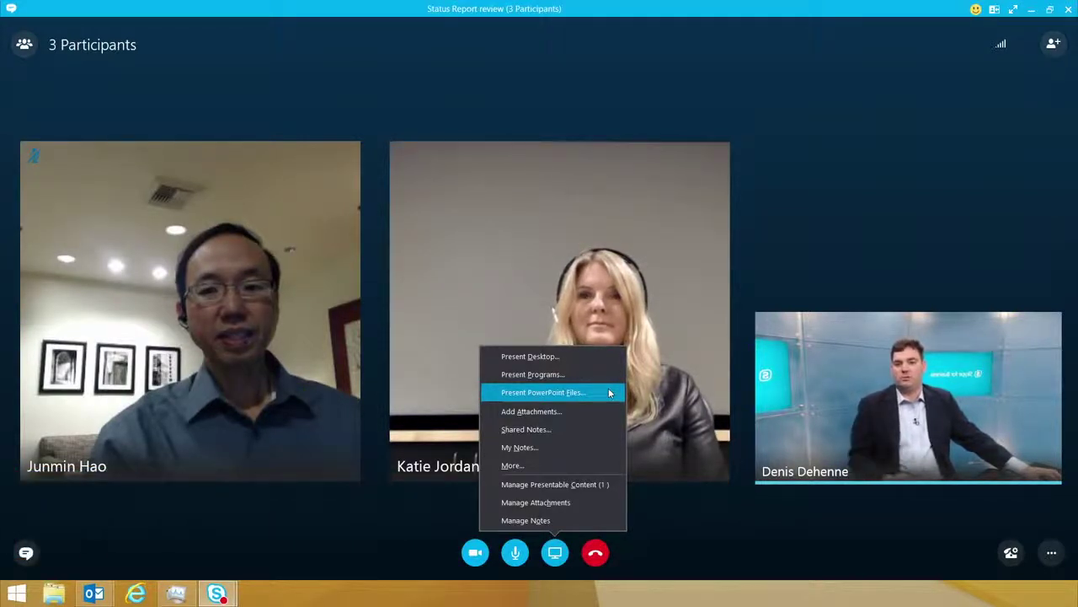
Step: Present Project Overview.pptx from Manage Presentable Content, leaving download permissions unchanged
click(592, 485)
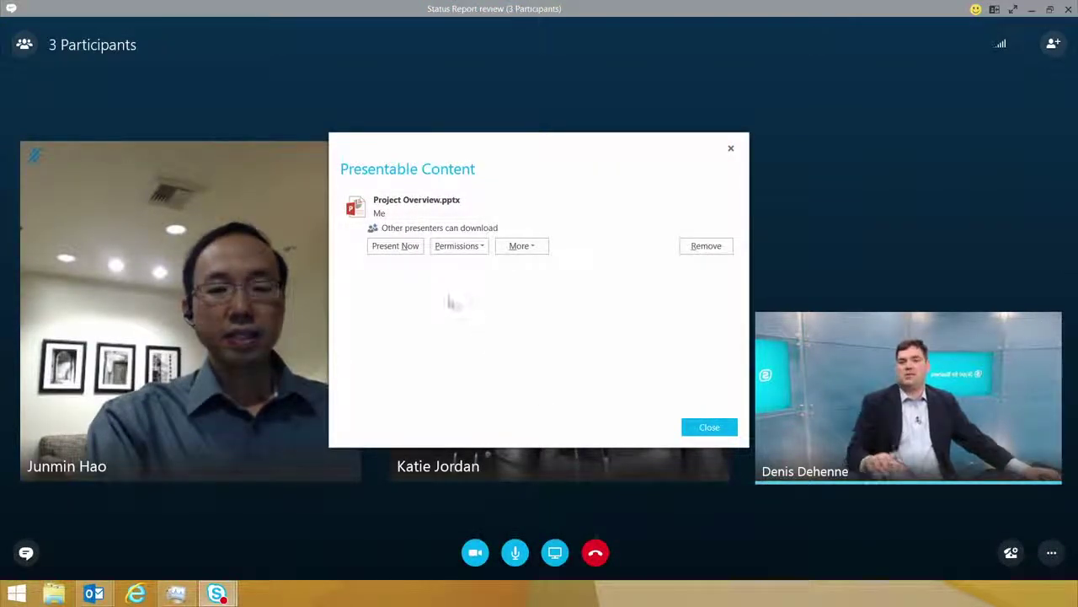
click(457, 247)
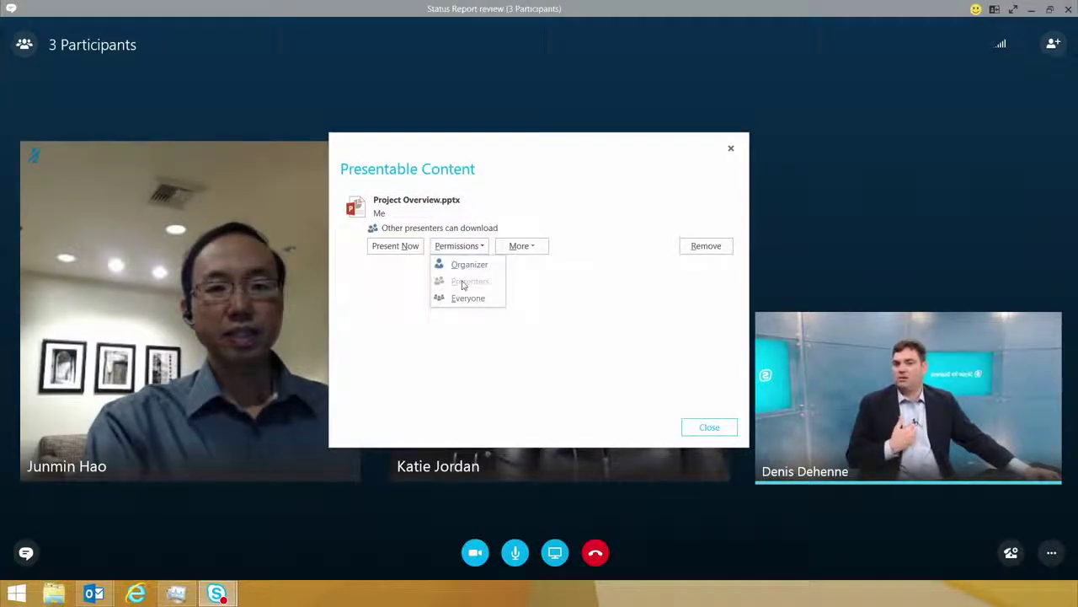
click(384, 284)
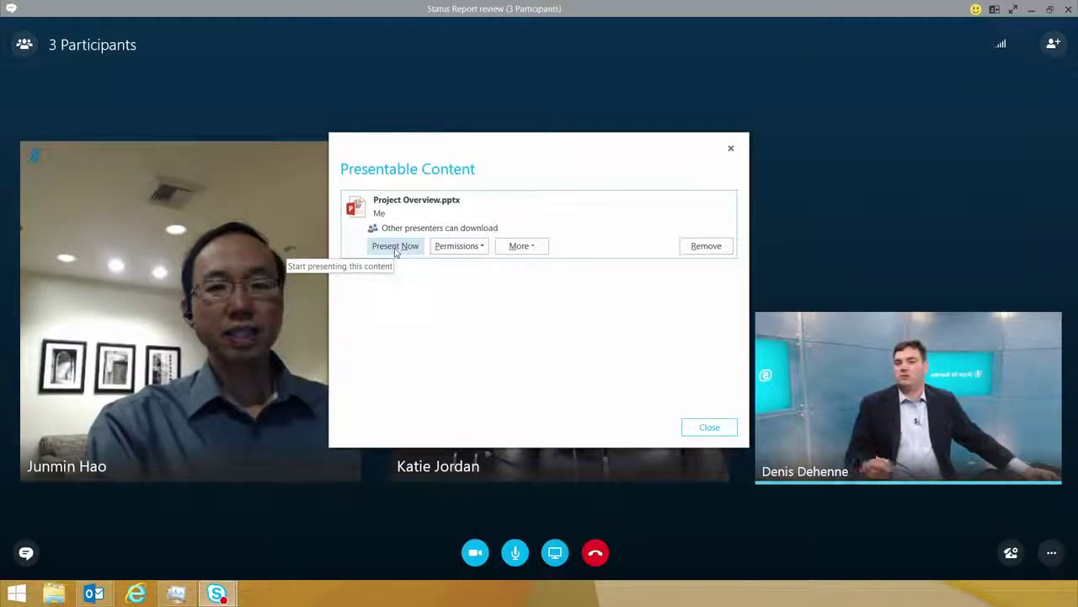
click(395, 246)
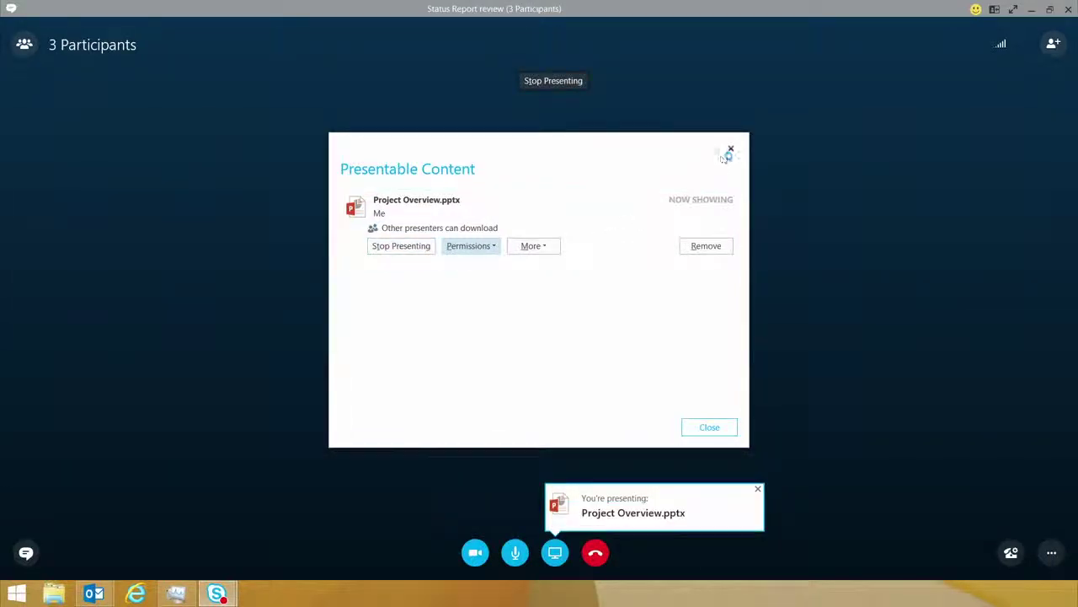
click(731, 149)
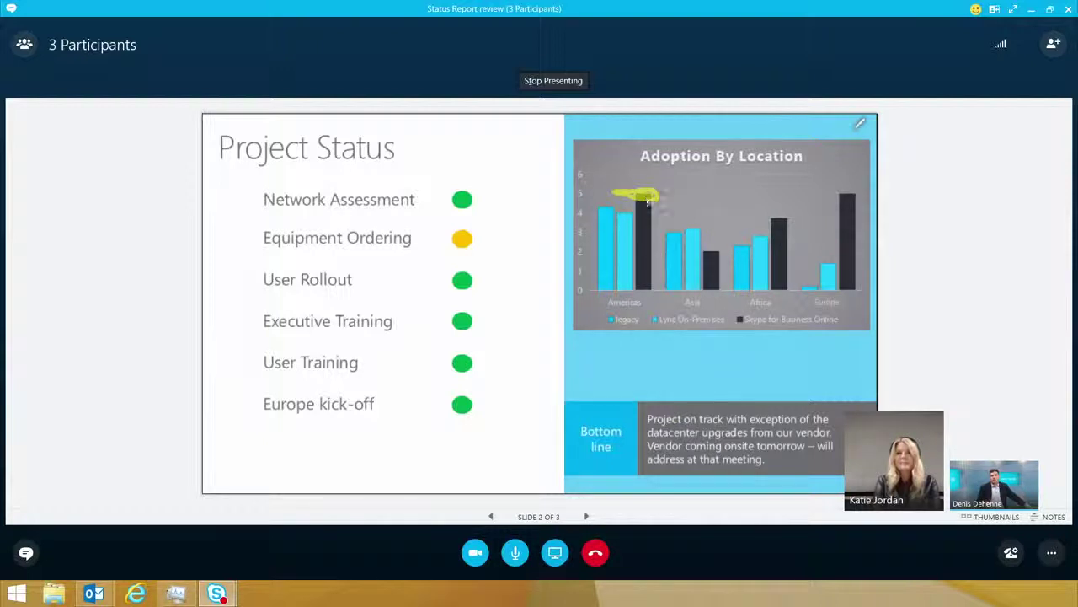
Step: Mark the top of the chart's Europe bar with the yellow highlighter
click(860, 125)
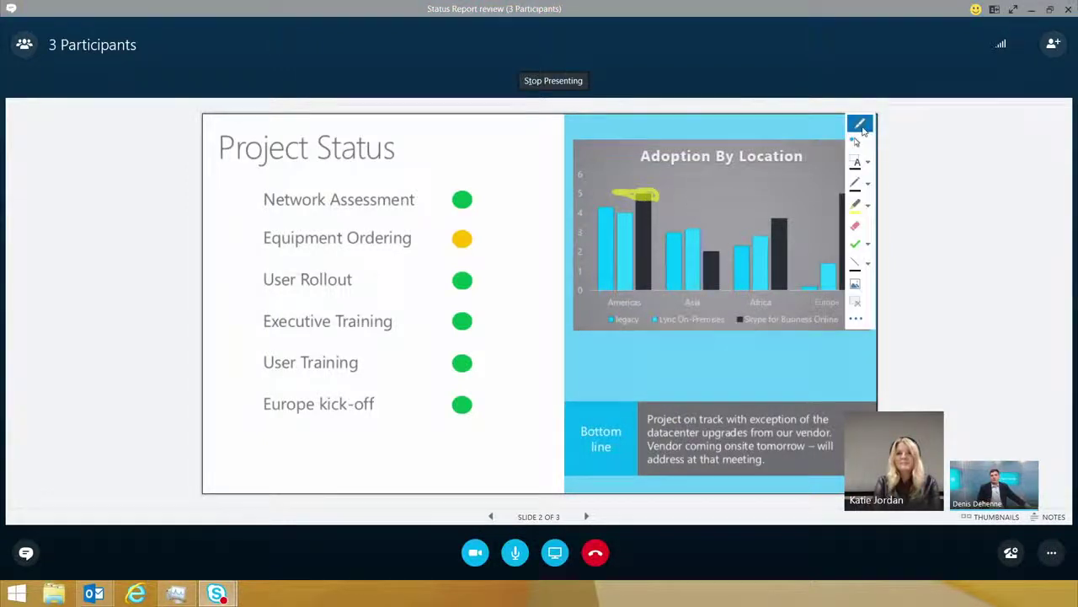
click(868, 205)
click(913, 251)
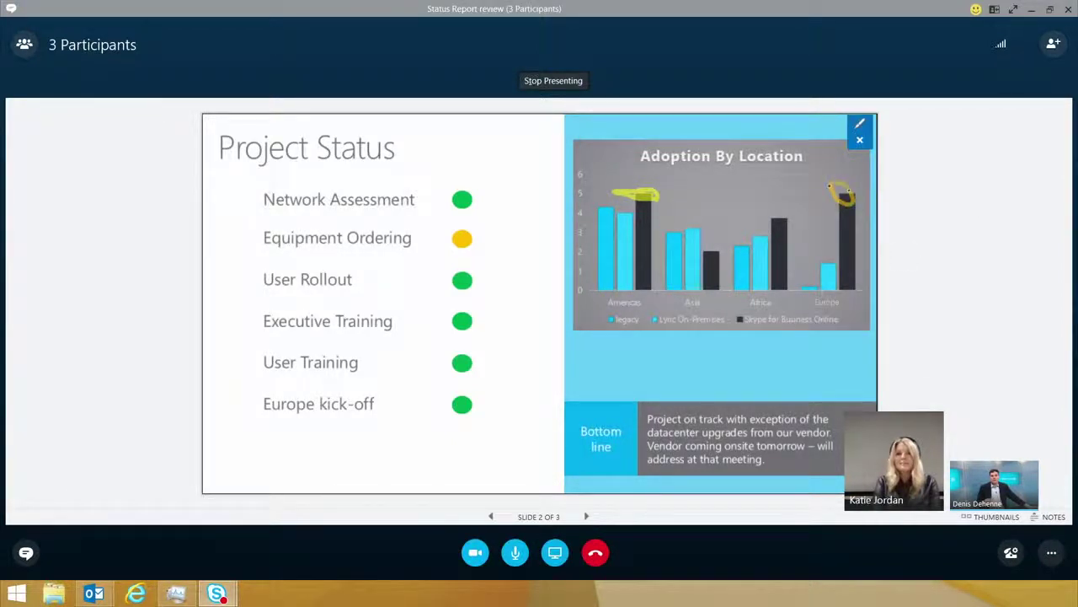
drag(836, 198, 853, 191)
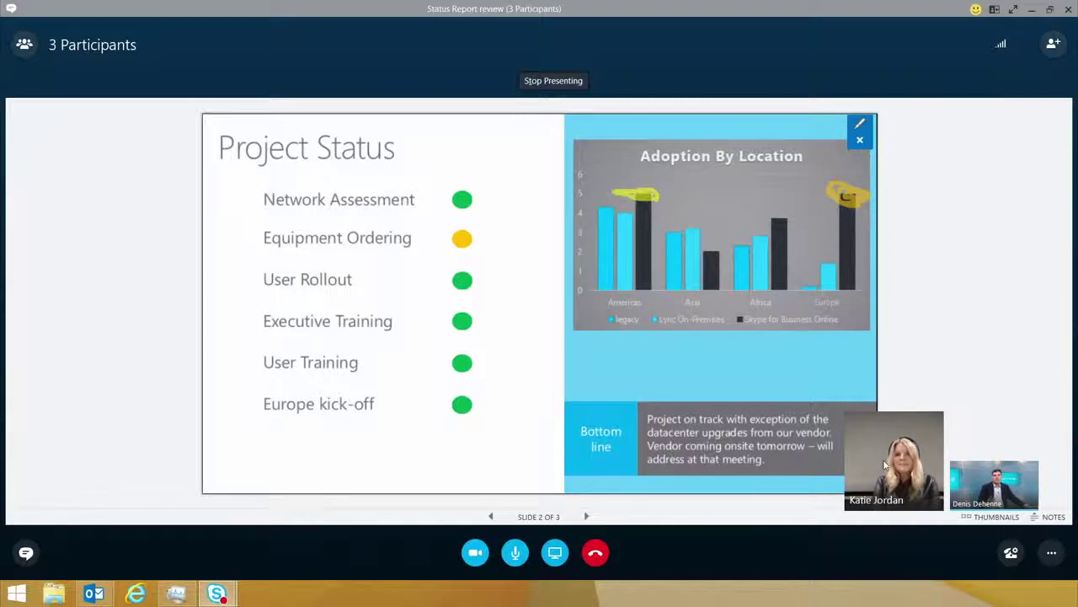
click(1052, 549)
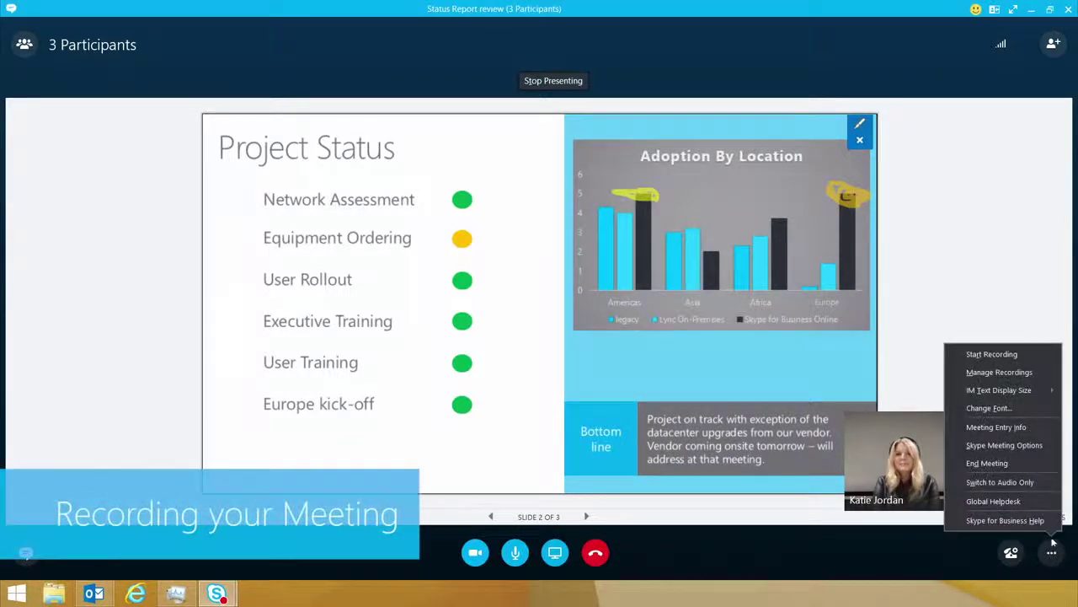
Step: Start recording the meeting from the More Options menu
click(999, 354)
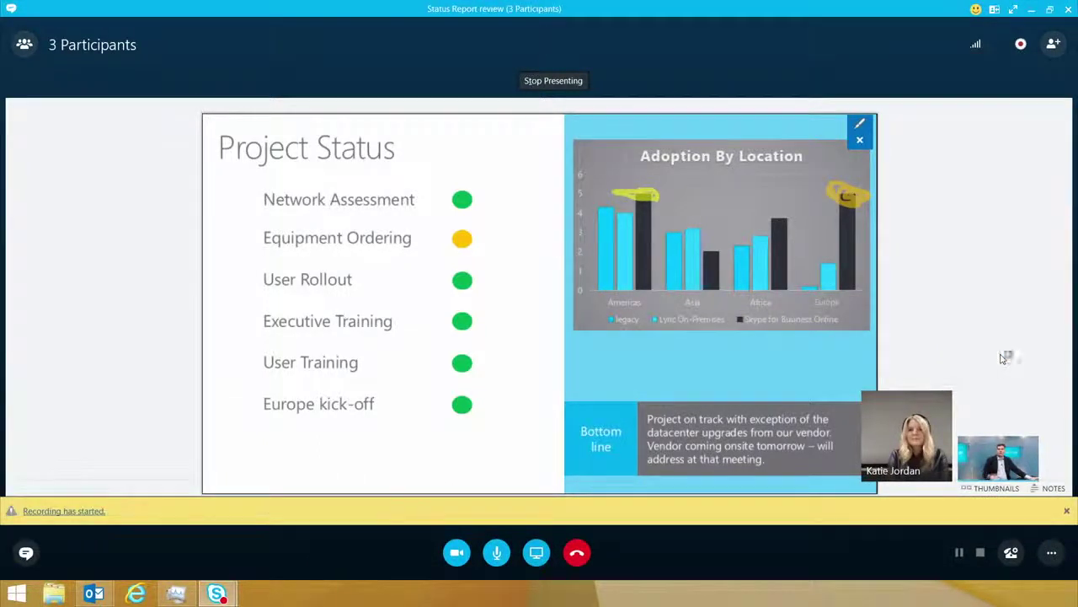
click(1051, 552)
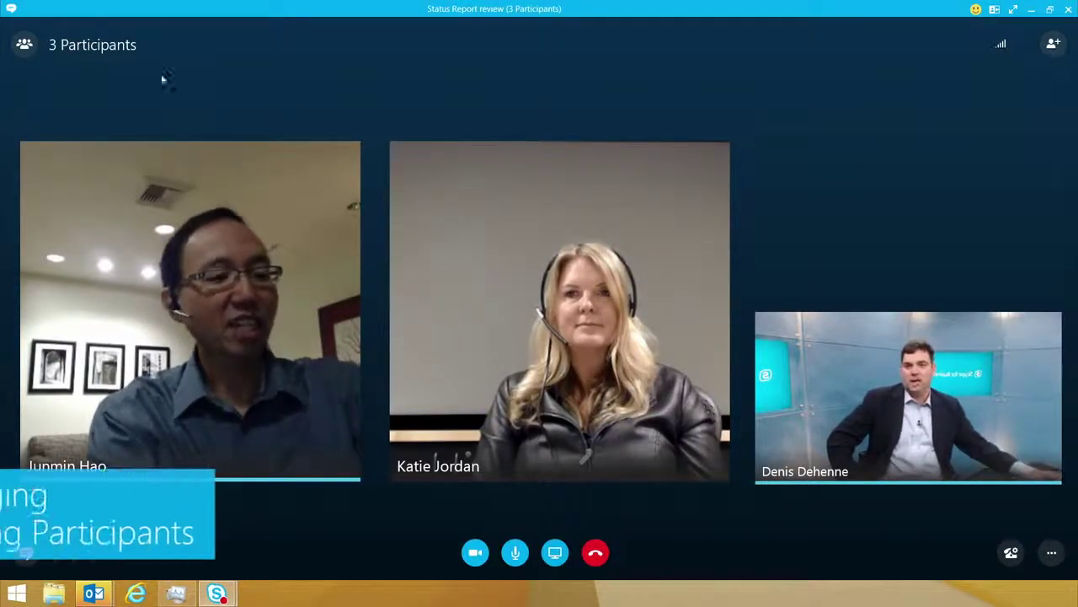
Step: Mute the second participant's microphone from the participant list
click(25, 44)
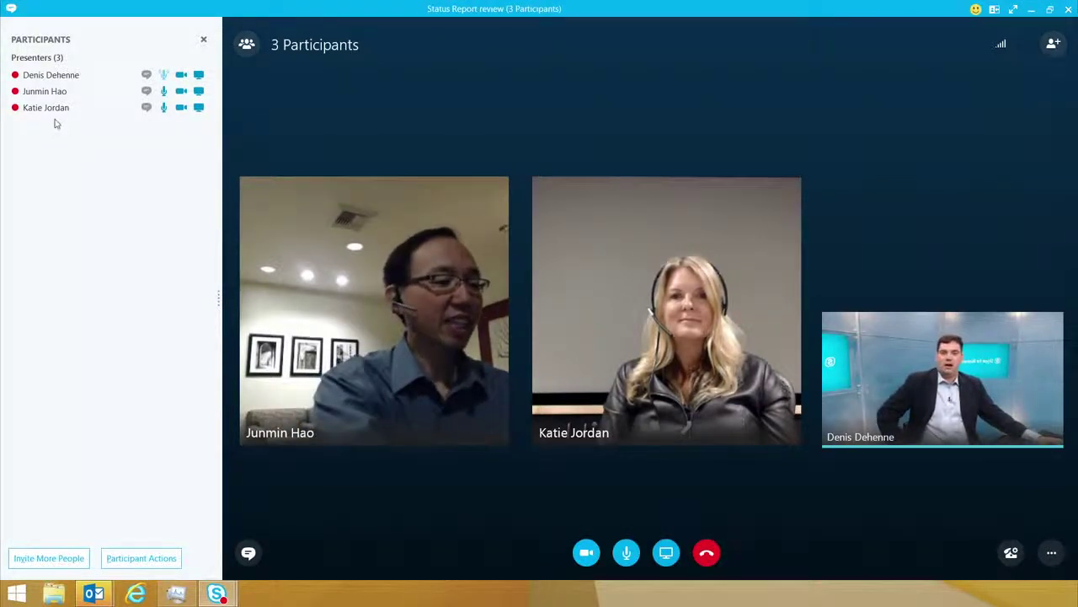
right_click(48, 93)
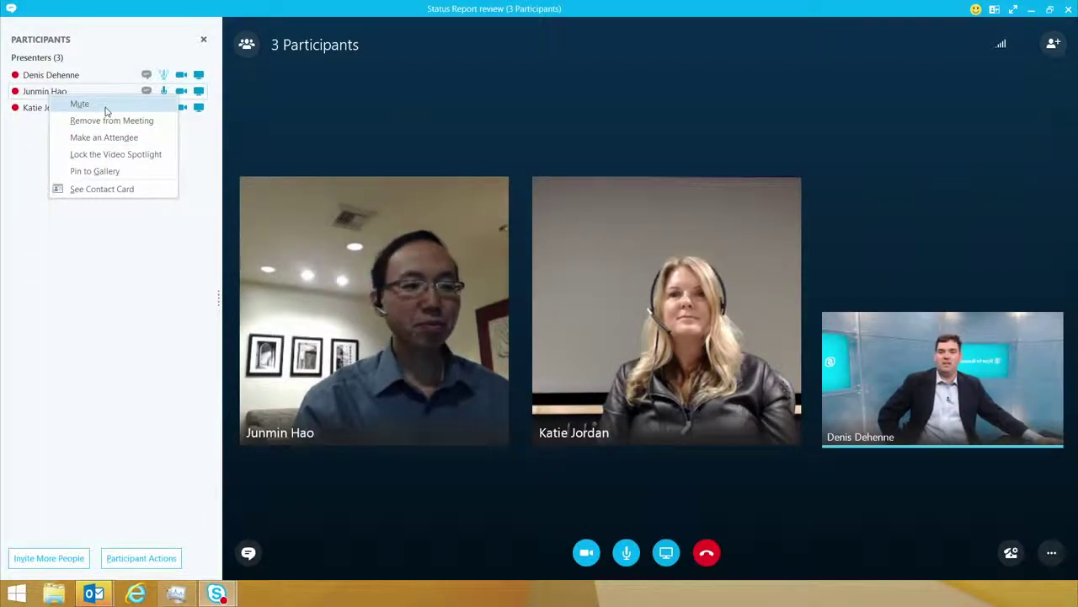
click(79, 103)
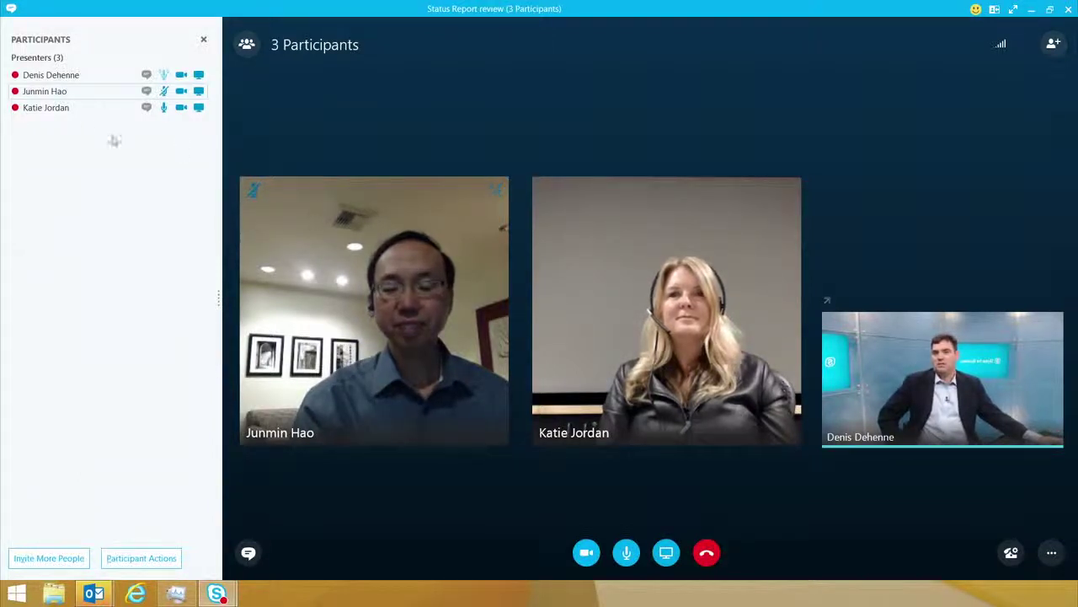
Step: Demote the third participant from presenter to attendee
right_click(59, 111)
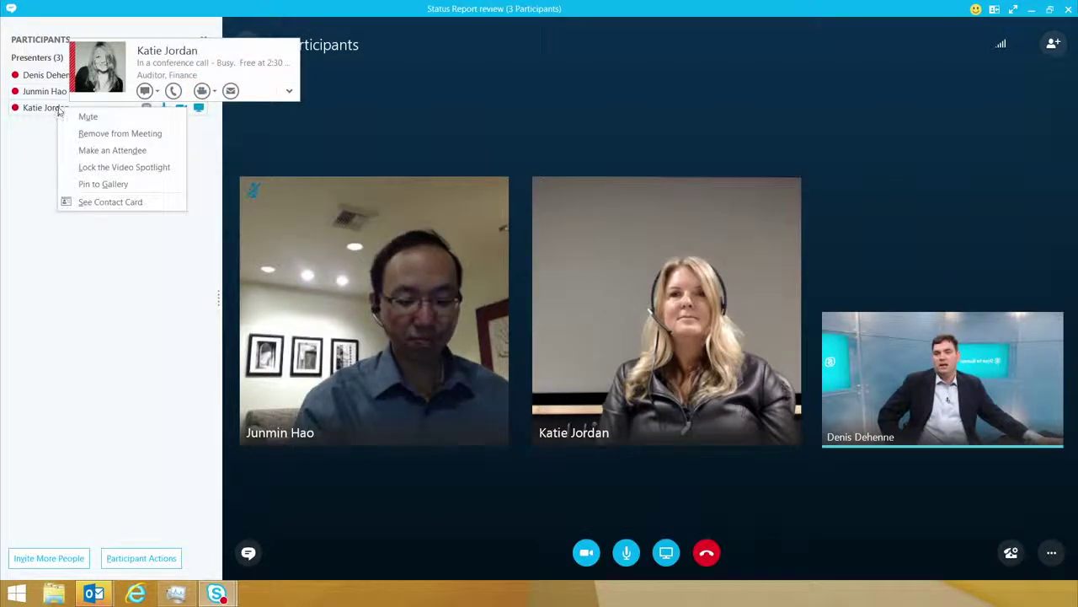
click(112, 150)
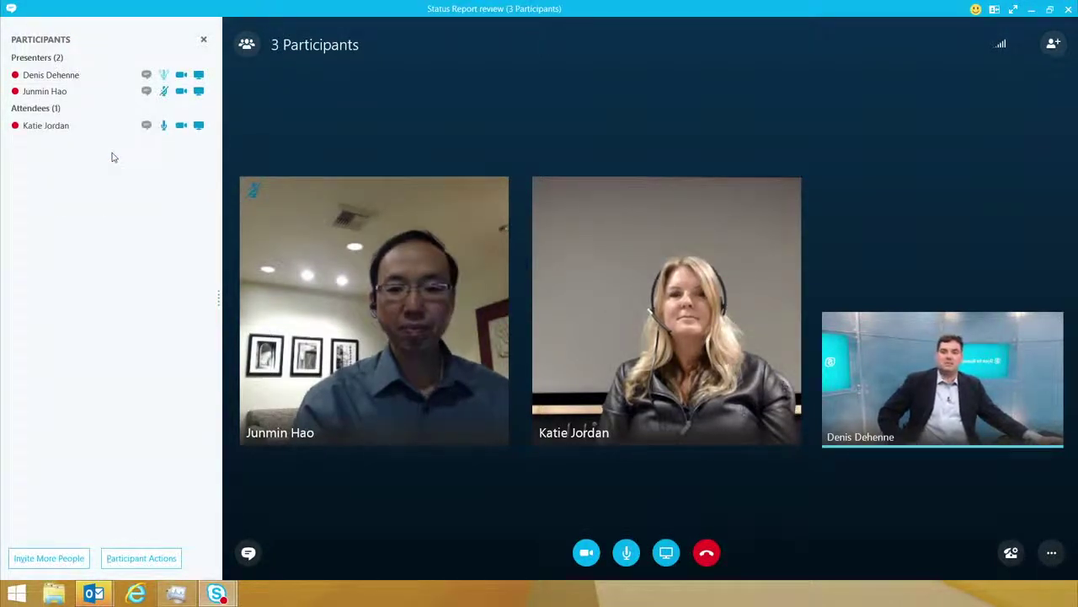
click(143, 558)
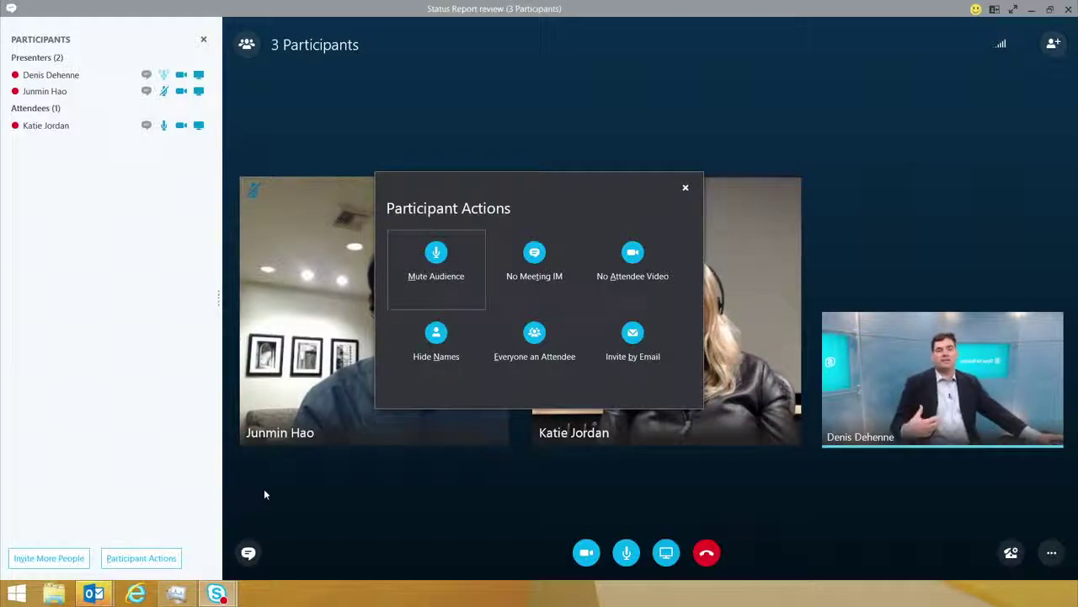
Step: Mute the whole audience and block attendee video via Participant Actions
click(436, 268)
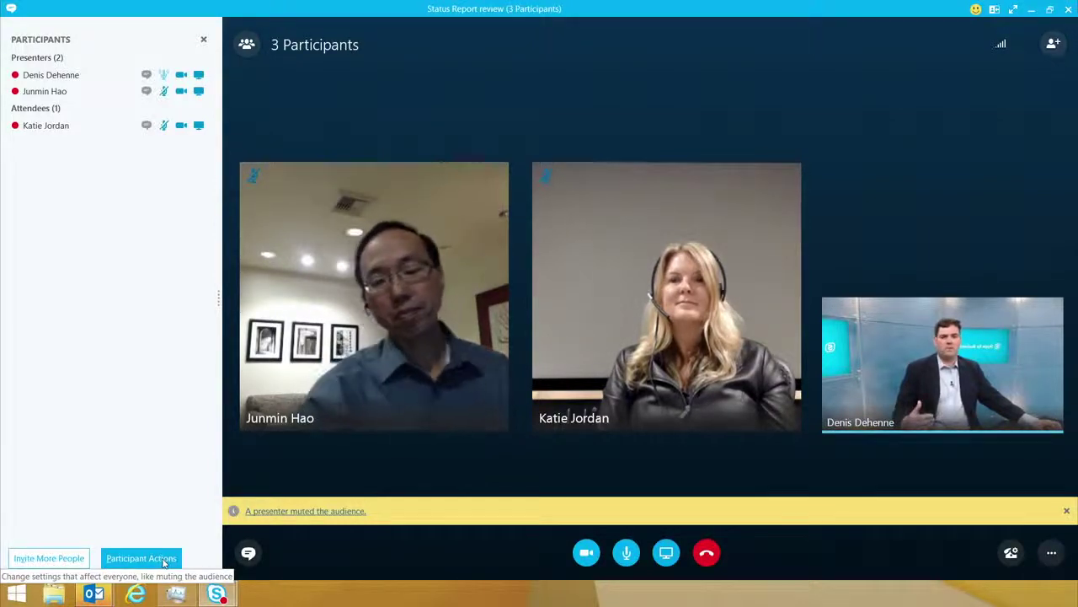
click(164, 562)
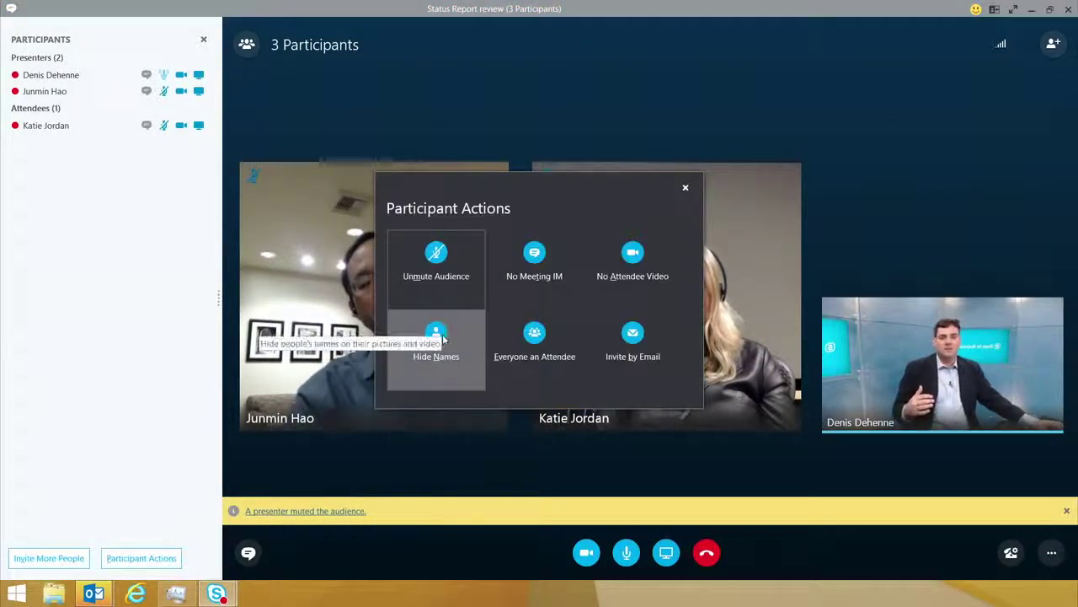
click(657, 251)
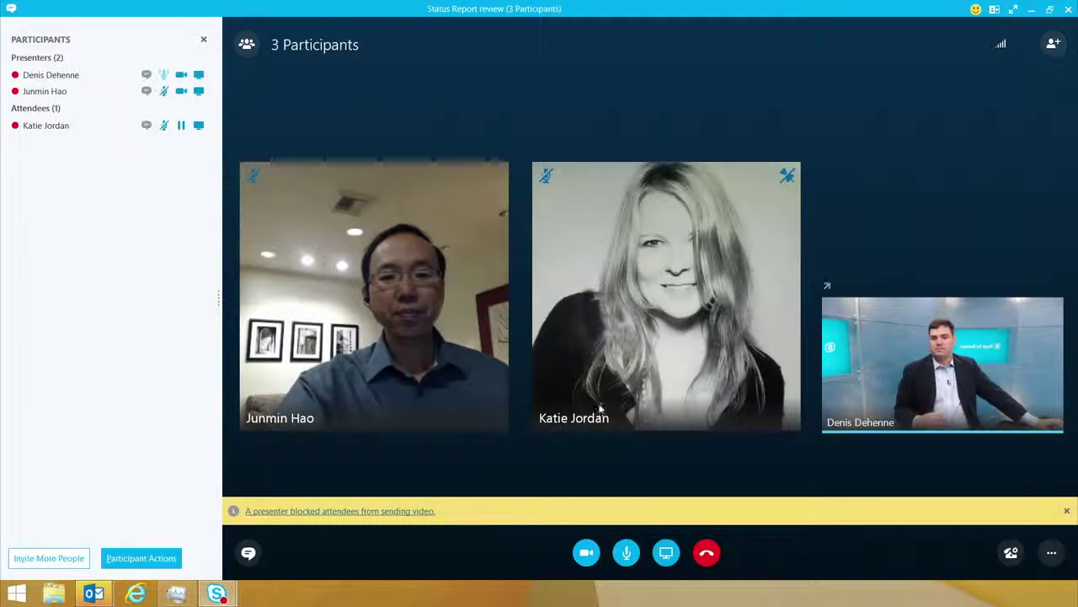
click(167, 559)
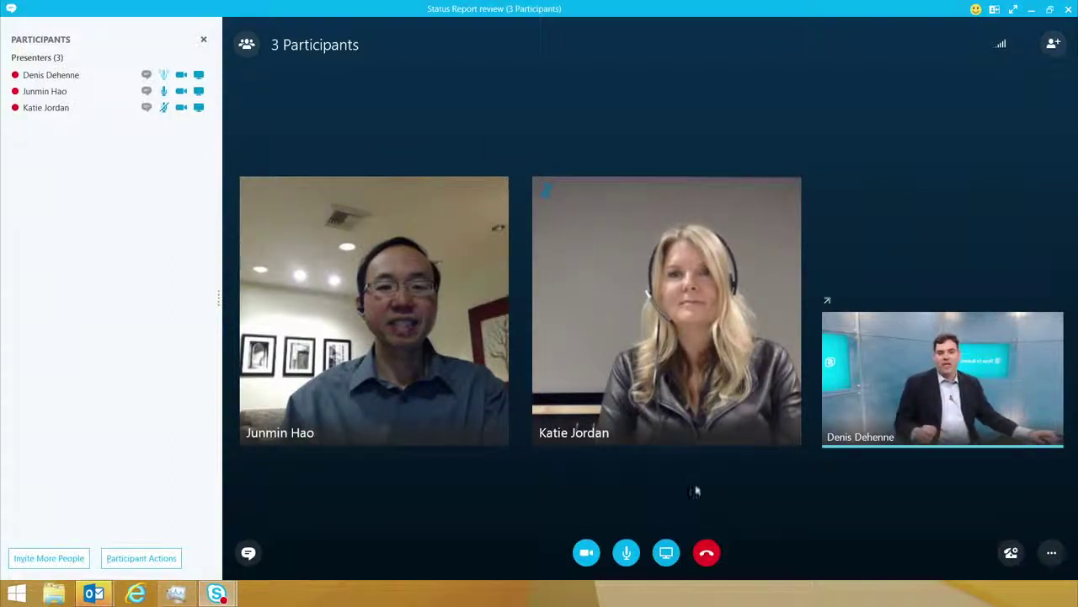
Step: Open the Create a Poll form from Present Content > More
click(667, 552)
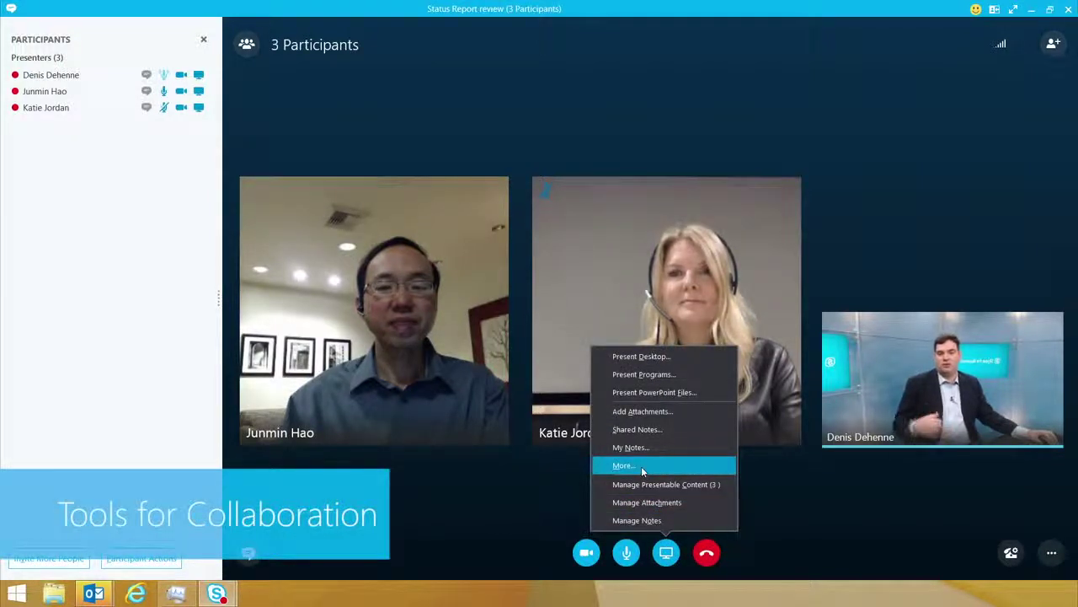
click(641, 466)
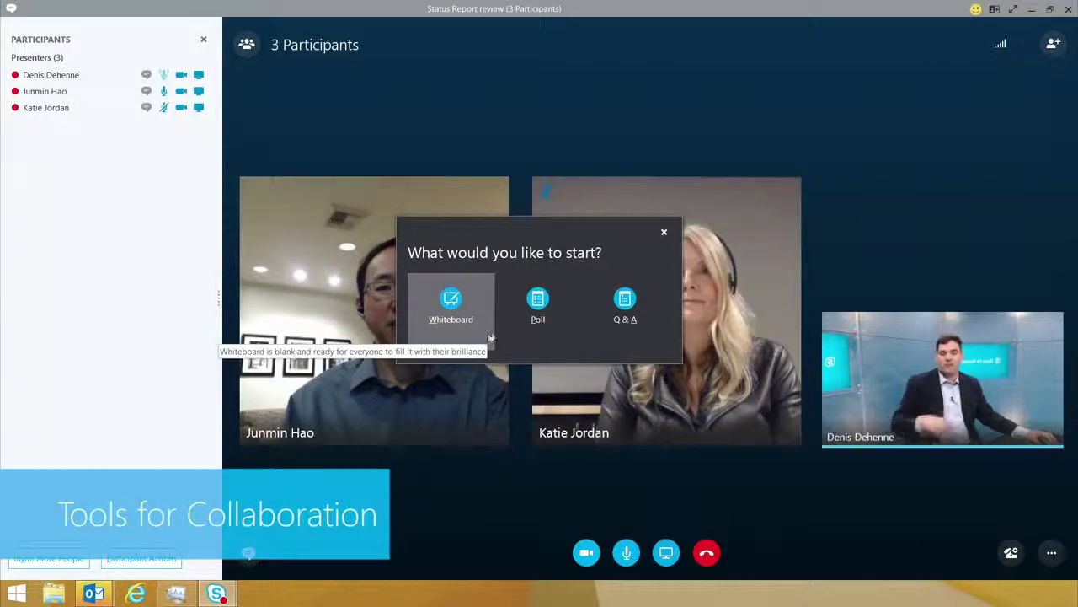
click(539, 305)
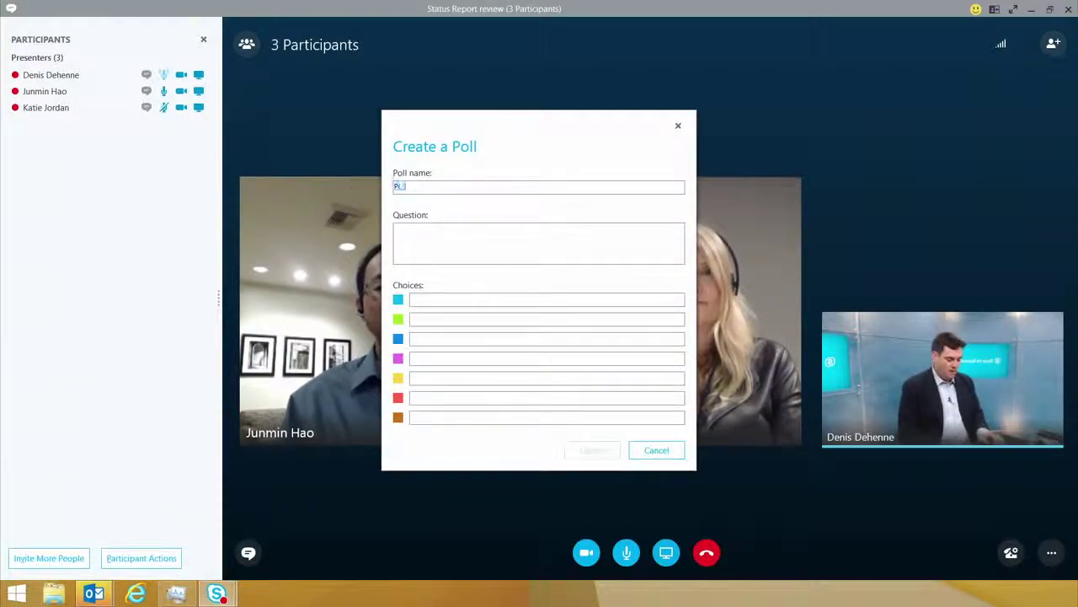
Step: Create the 'Pets' poll asking 'What is your favorite pet?' with choices Dog, Cat and Pig
text(Pets)
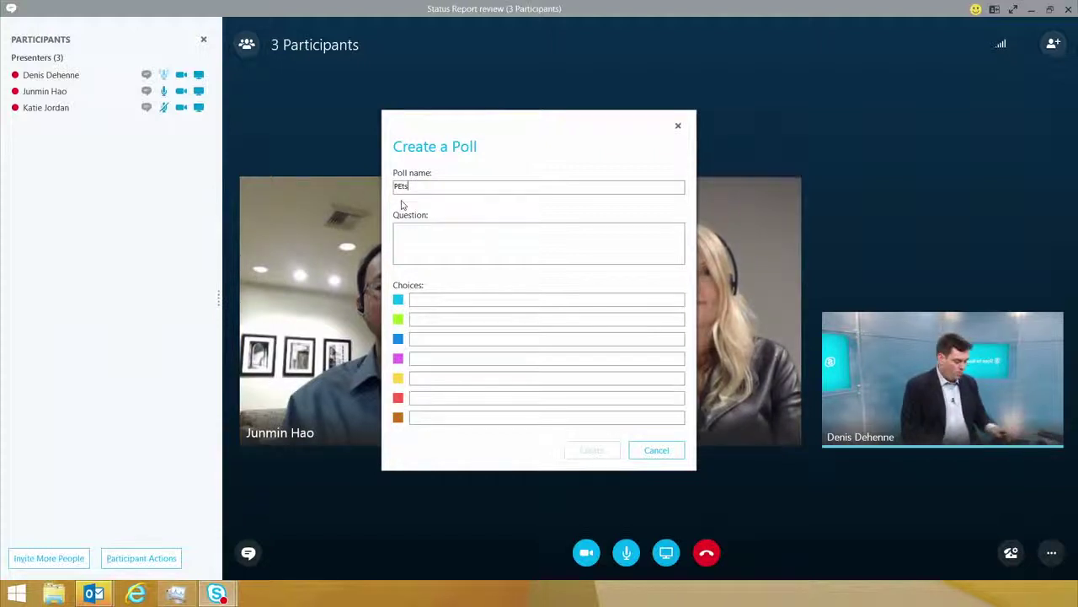
key(BackSpace)
key(BackSpace)
key(BackSpace)
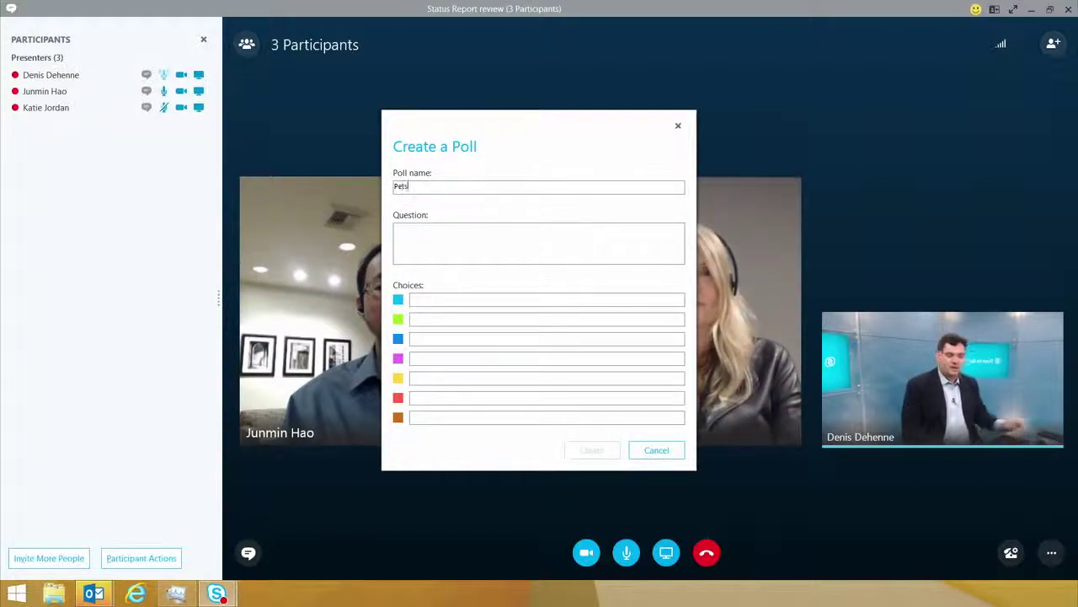
click(446, 233)
text(W)
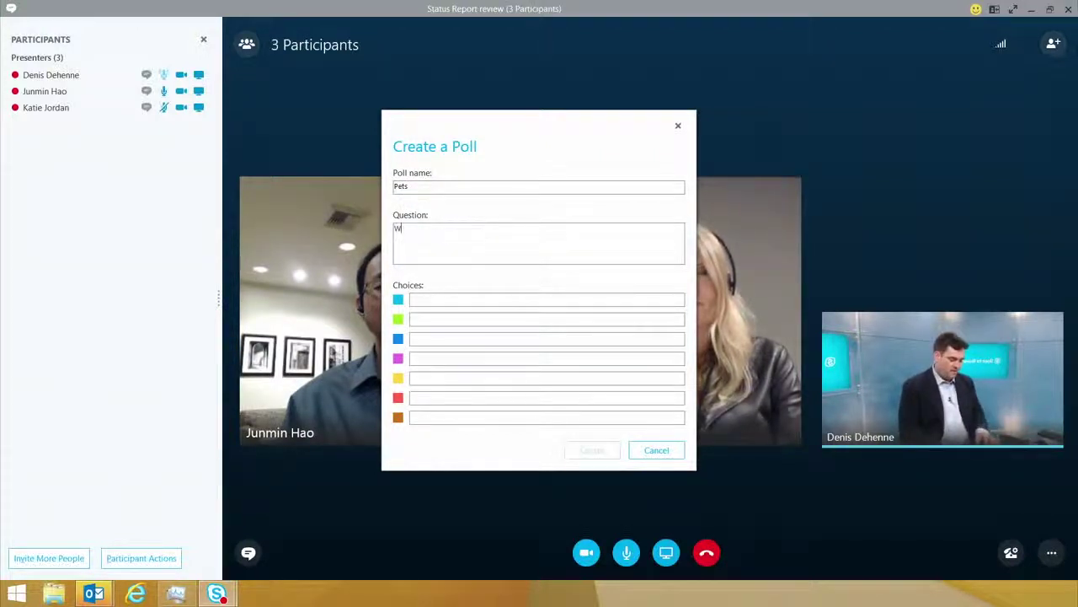
text(hat is your favo)
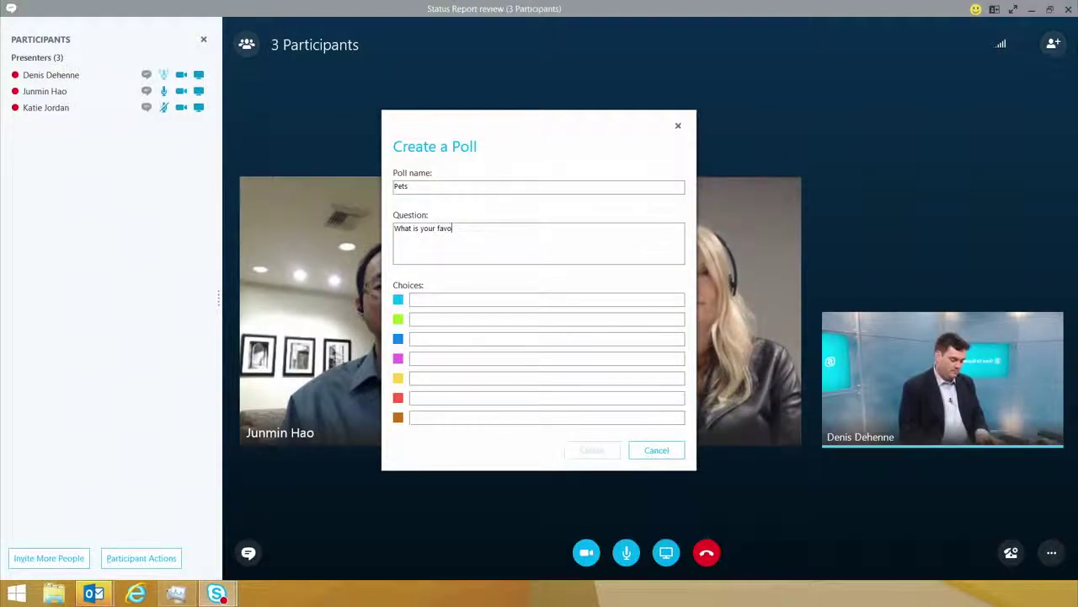
text(rite pet)
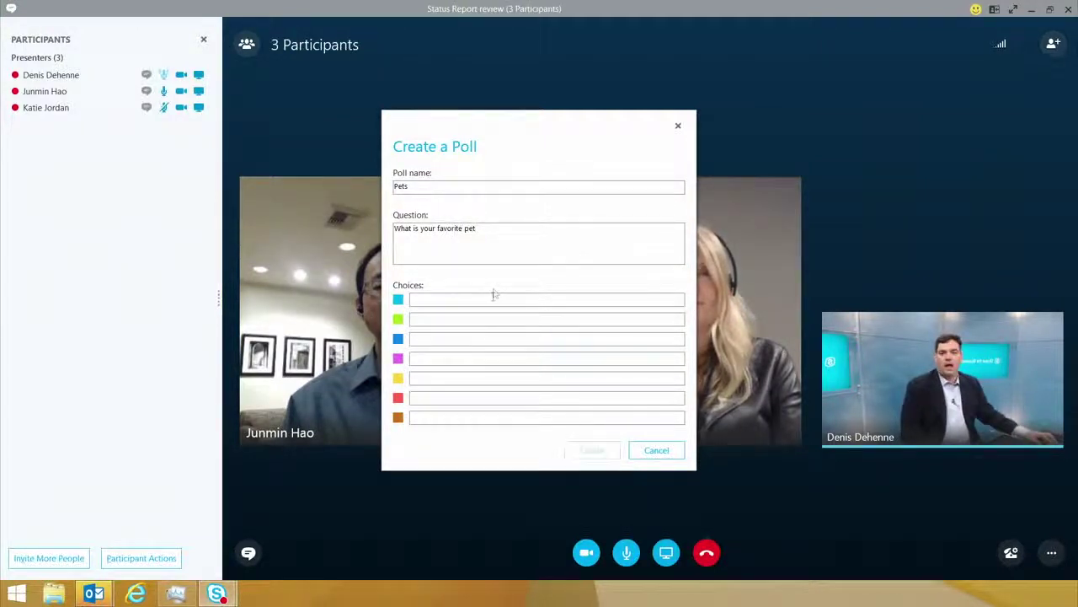
text(?)
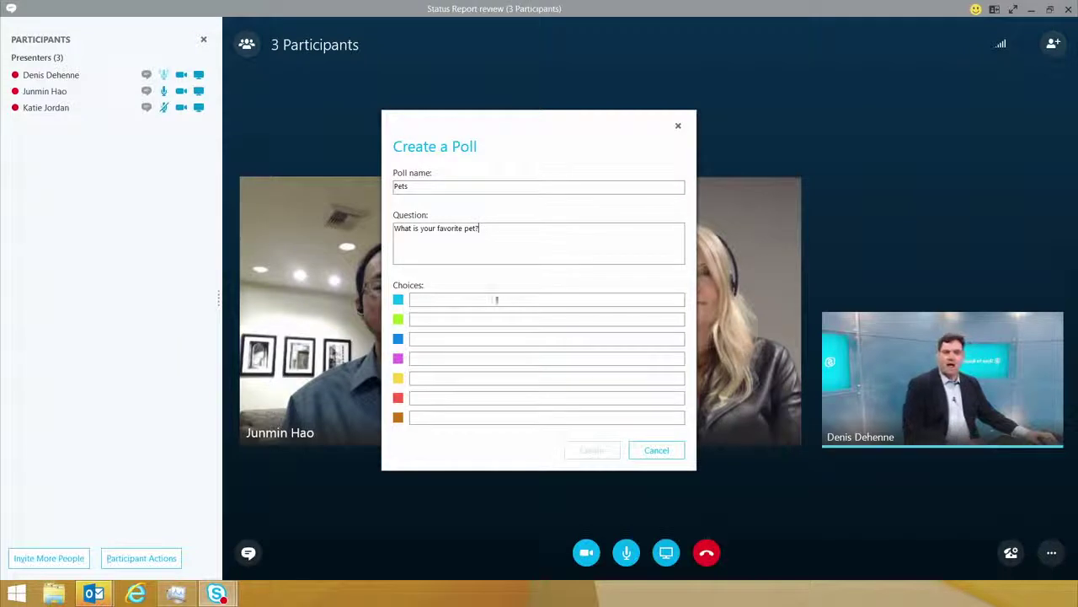
text(Dog)
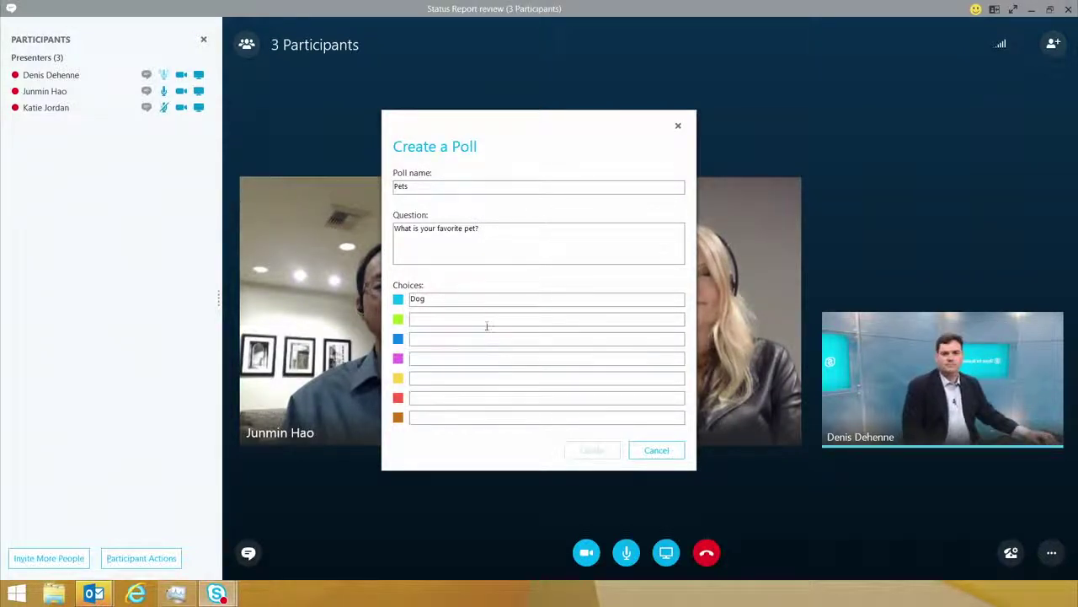
click(487, 320)
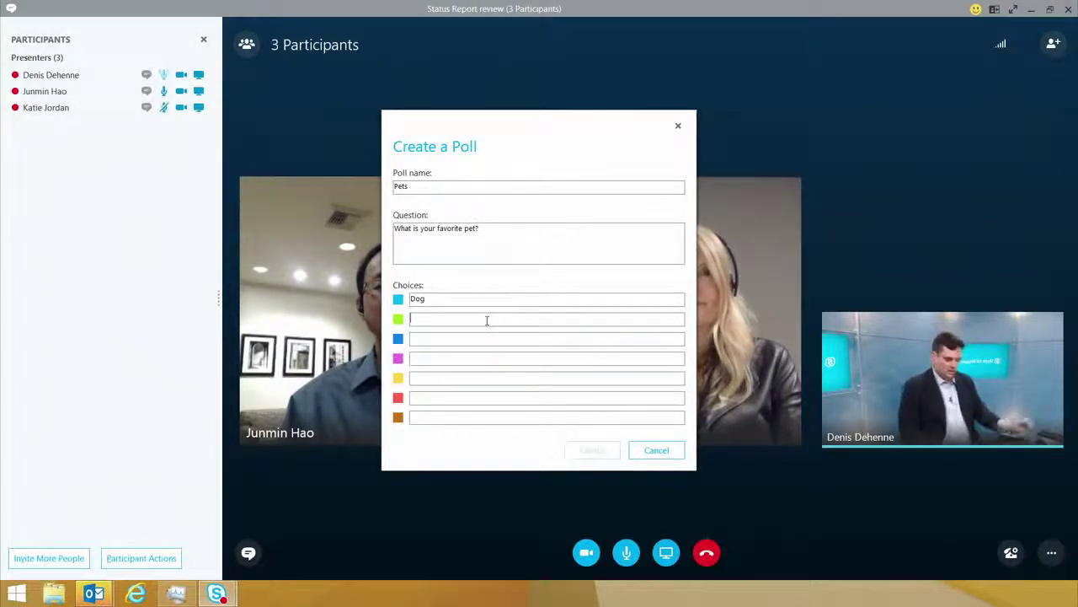
text(Cat)
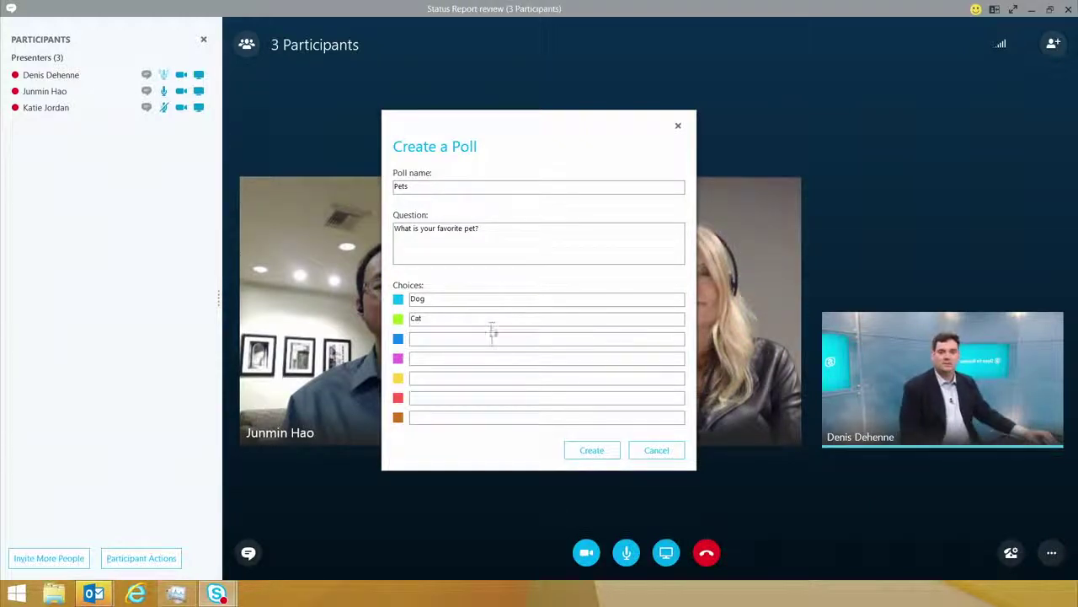
text(Pig)
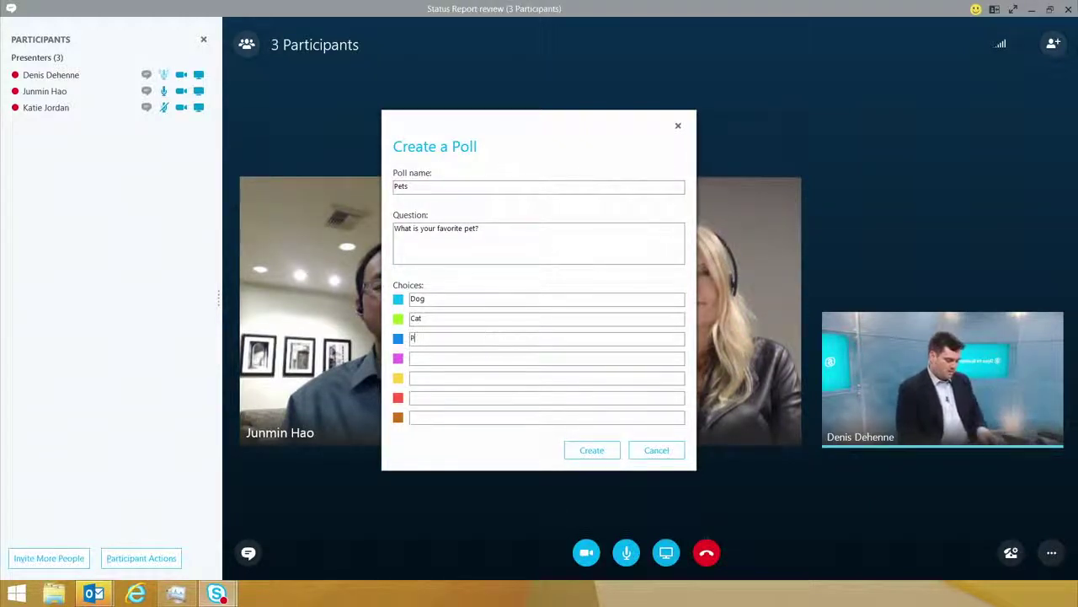
click(581, 454)
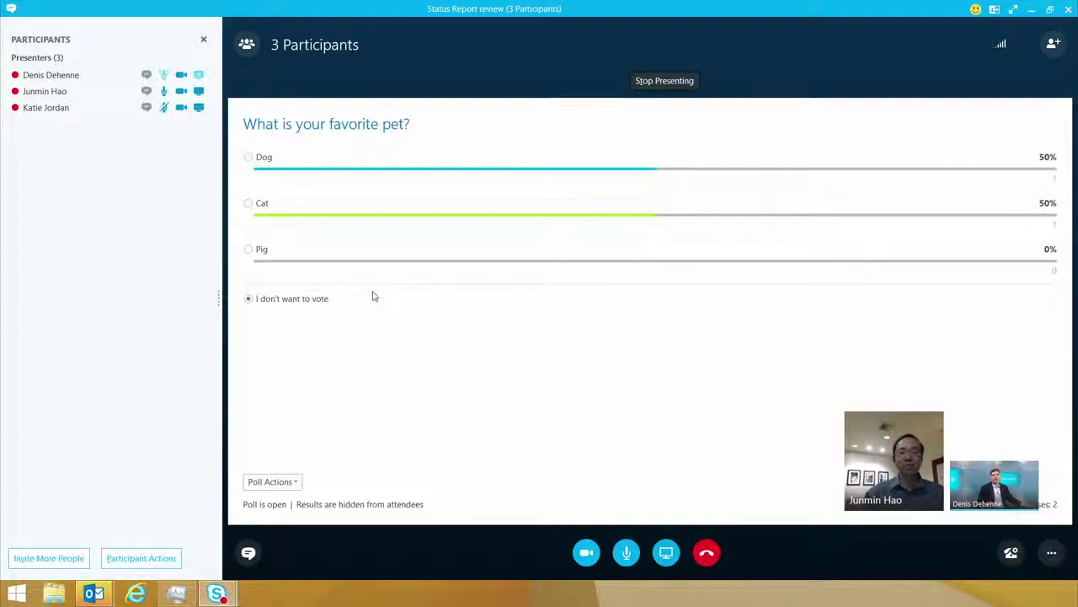
Step: Vote Pig in the Pets poll, leaving the tallies at Dog 50% and Cat 50%
click(250, 250)
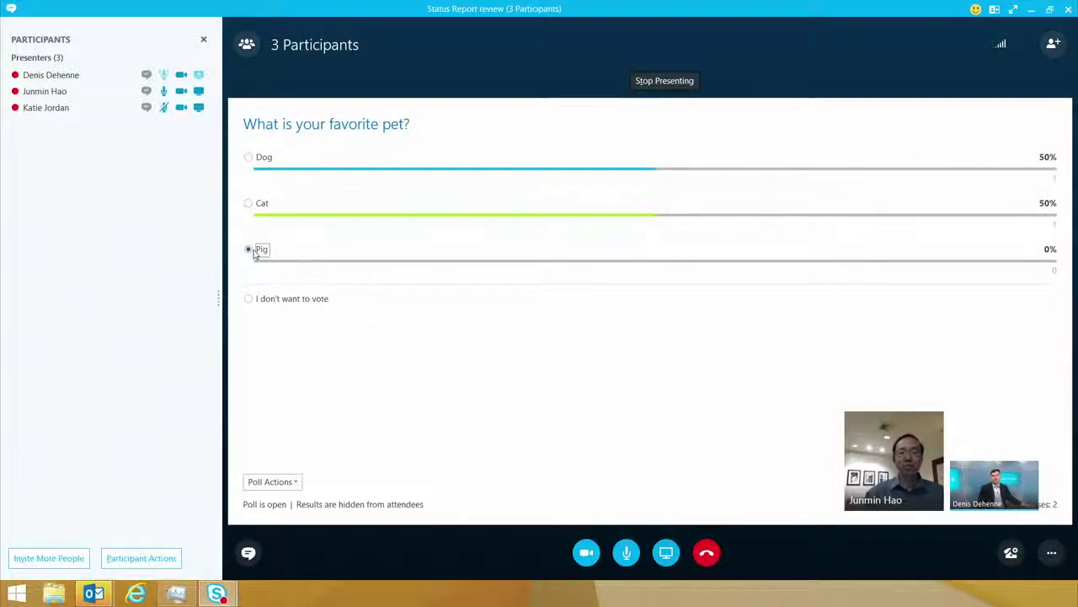